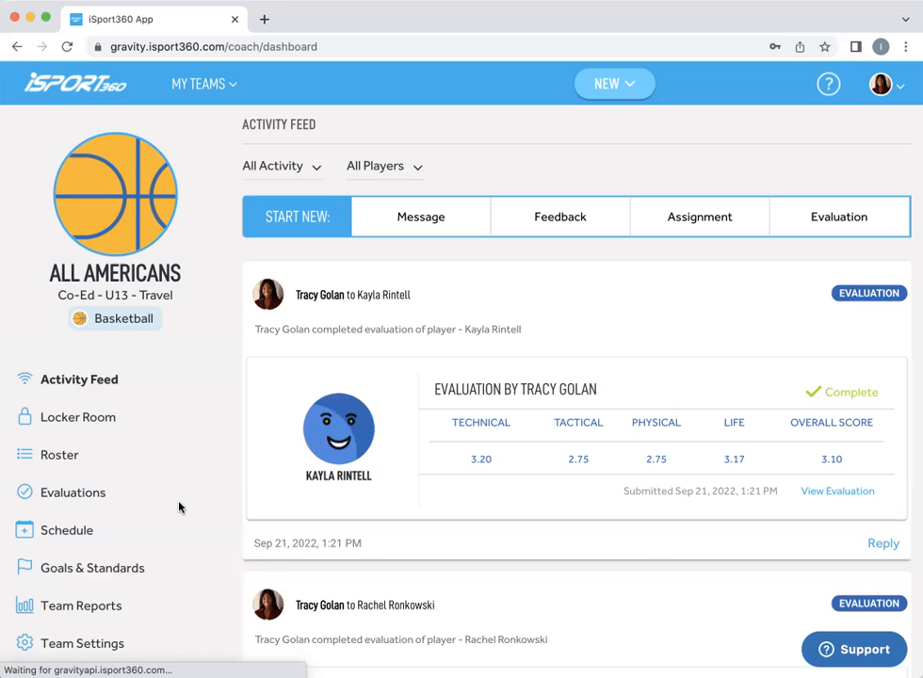
# Open the team's Goals & Standards and review the technical, tactical, physical and life skill descriptions for U13 Co-Ed Travel Basketball.
pyautogui.click(84, 571)
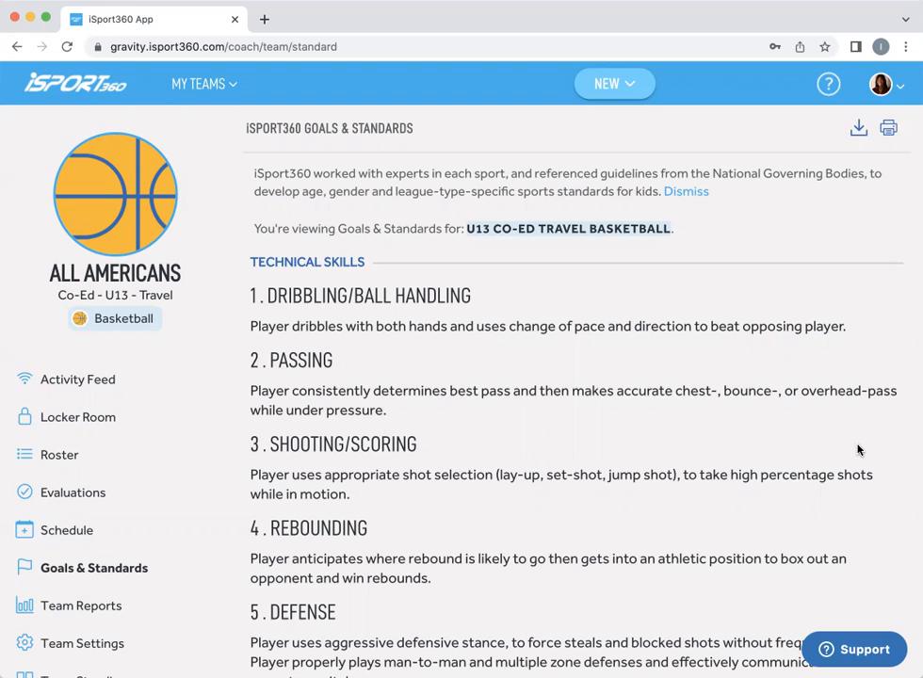
pyautogui.scroll(-2, 858, 449)
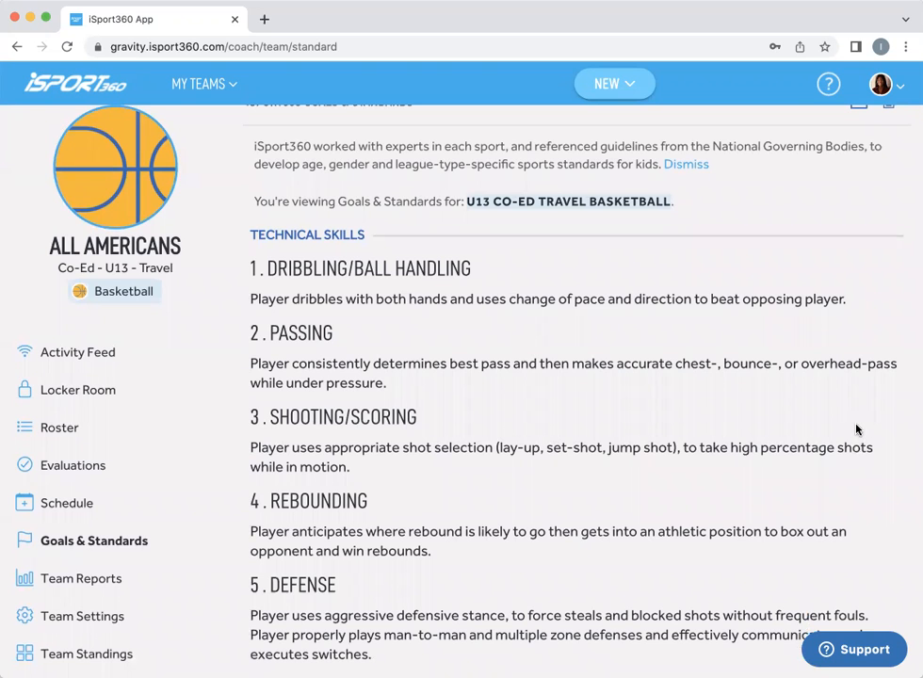
pyautogui.scroll(-4, 856, 429)
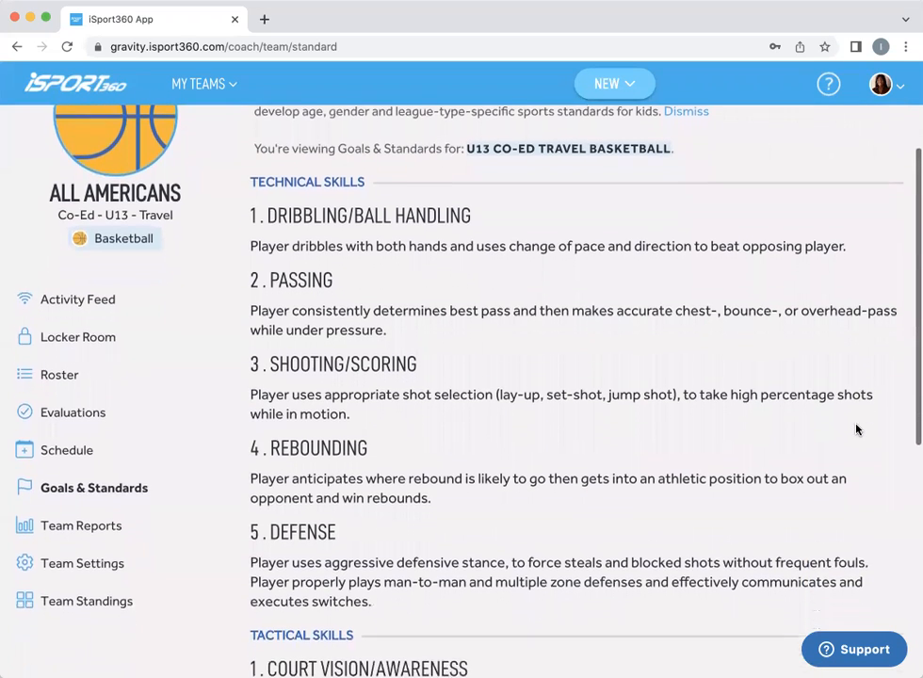
pyautogui.scroll(-2, 856, 429)
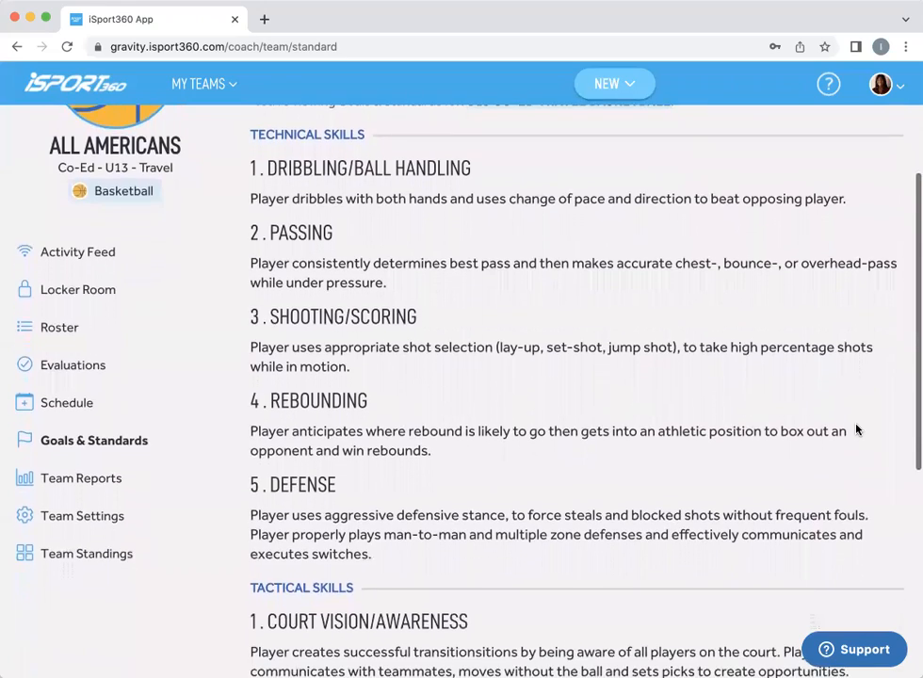
pyautogui.scroll(-7, 856, 429)
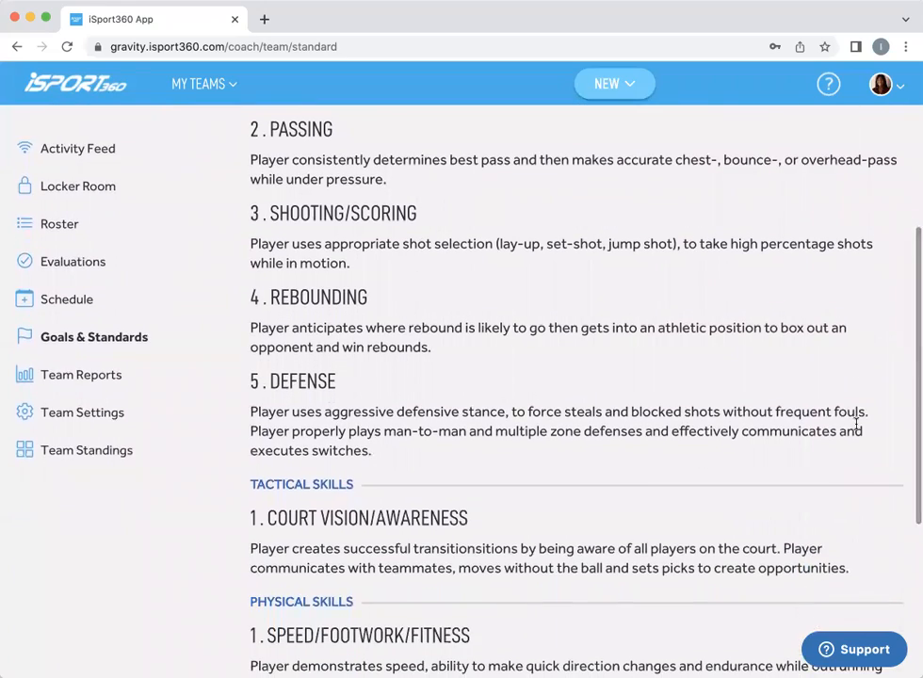
pyautogui.scroll(-7, 856, 424)
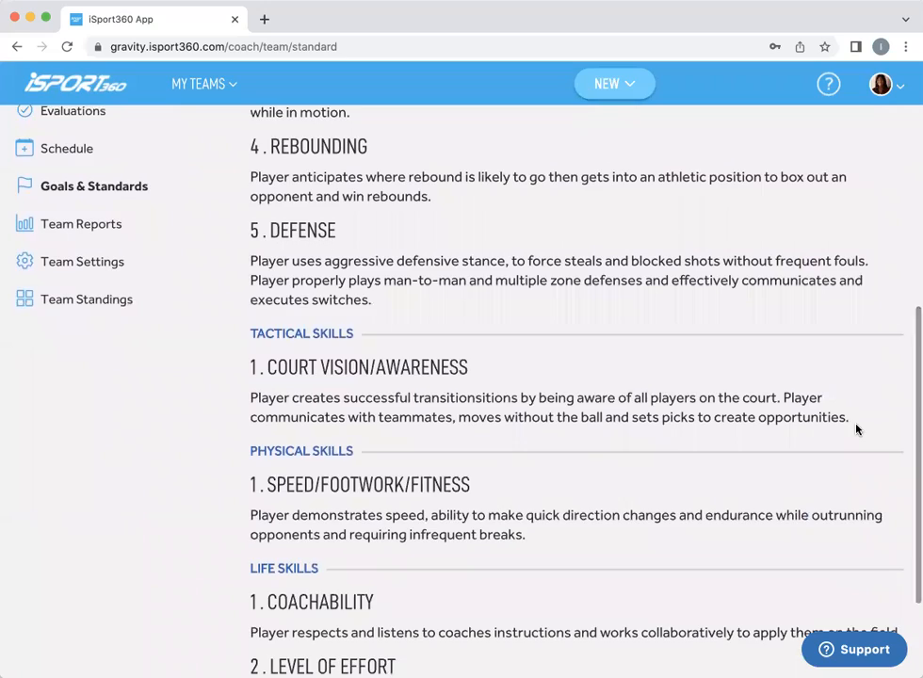
pyautogui.scroll(-5, 856, 430)
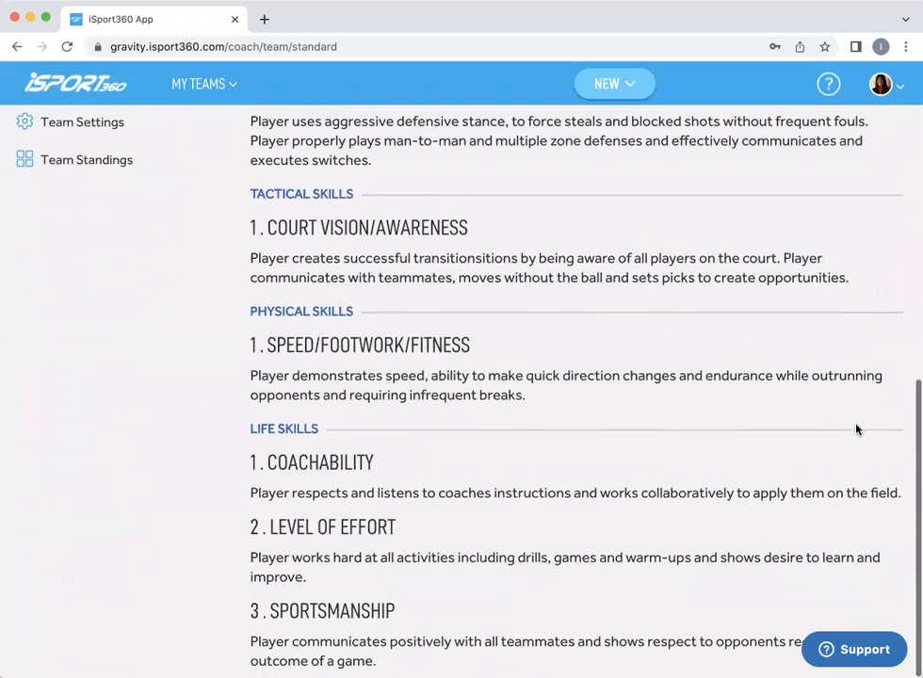
pyautogui.scroll(20, 795, 391)
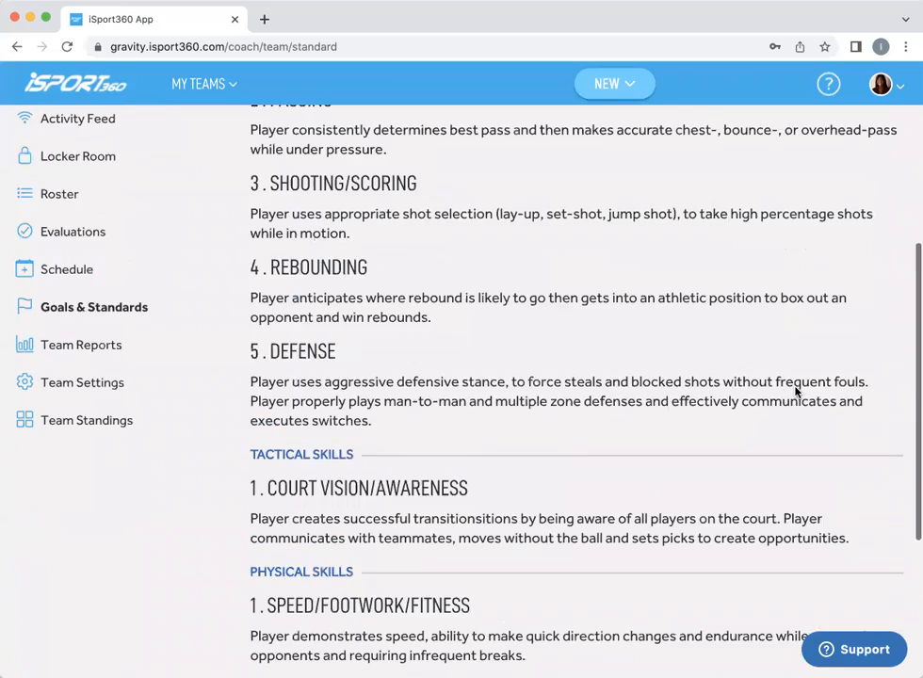
pyautogui.scroll(5, 795, 391)
pyautogui.scroll(1, 795, 388)
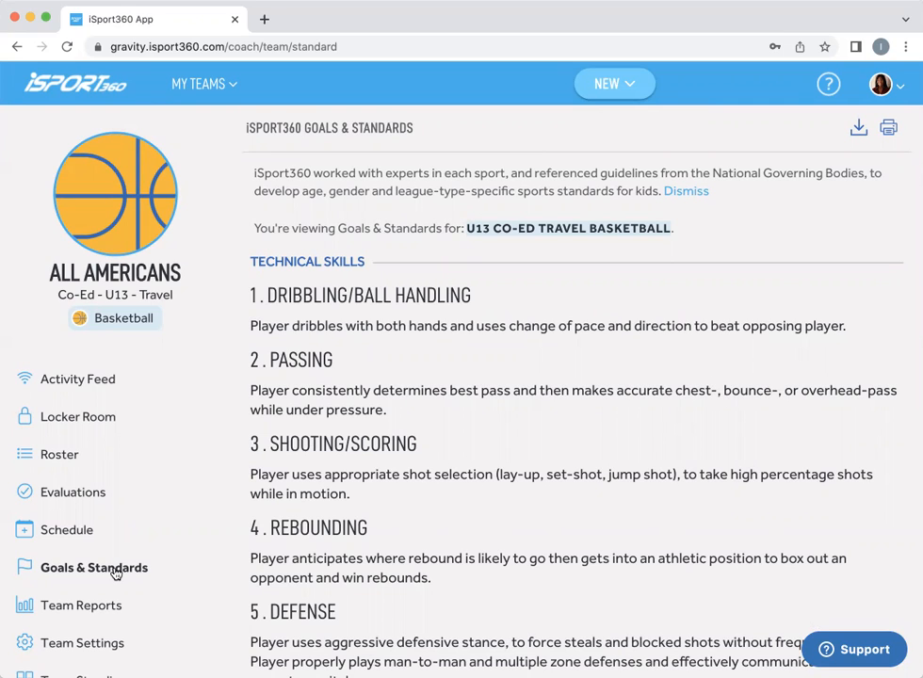
# View the team's list of player evaluations and return to the activity feed.
pyautogui.click(75, 491)
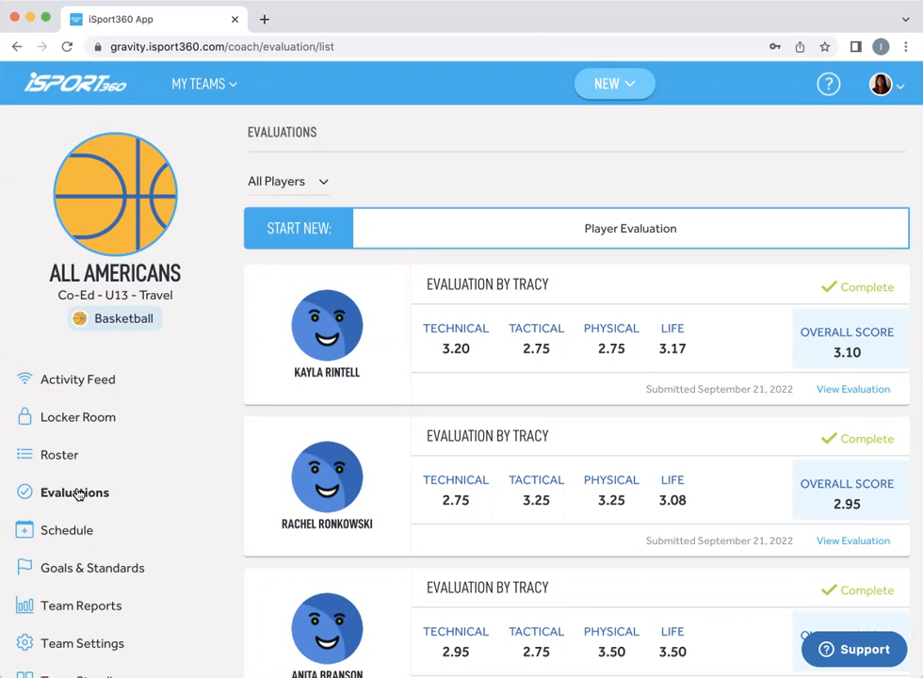
pyautogui.click(66, 378)
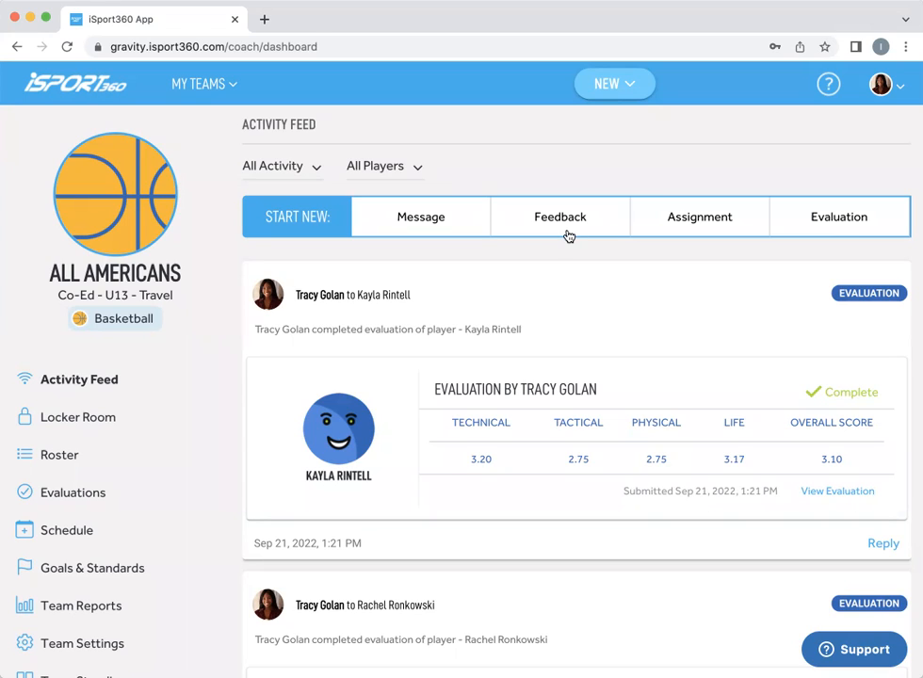
# Open a new assignment to inspect its skill choices and YouTube training video option, and close it without sending.
pyautogui.click(699, 224)
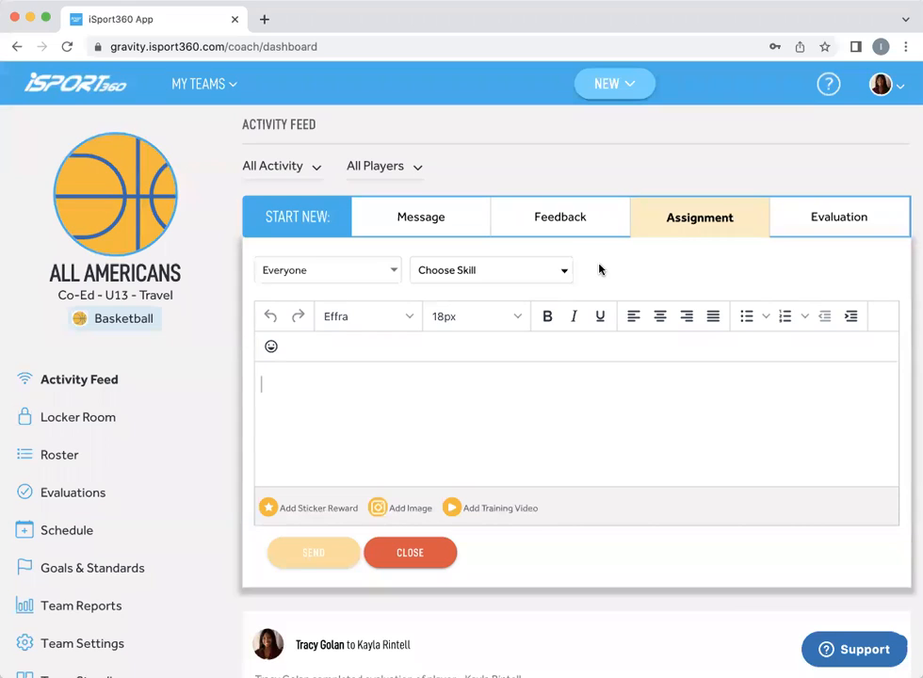
pyautogui.click(565, 272)
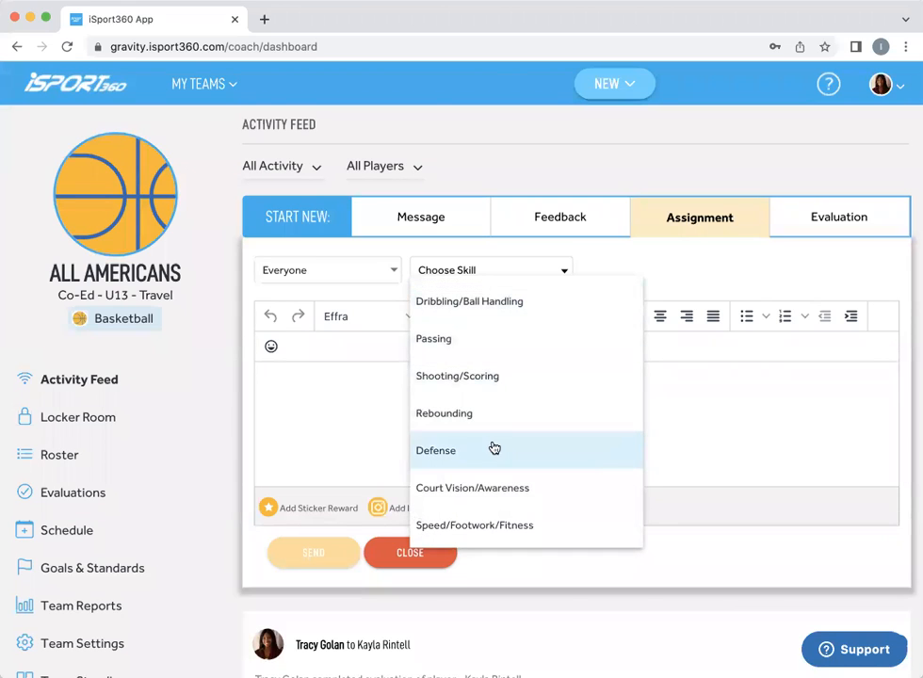
pyautogui.click(687, 375)
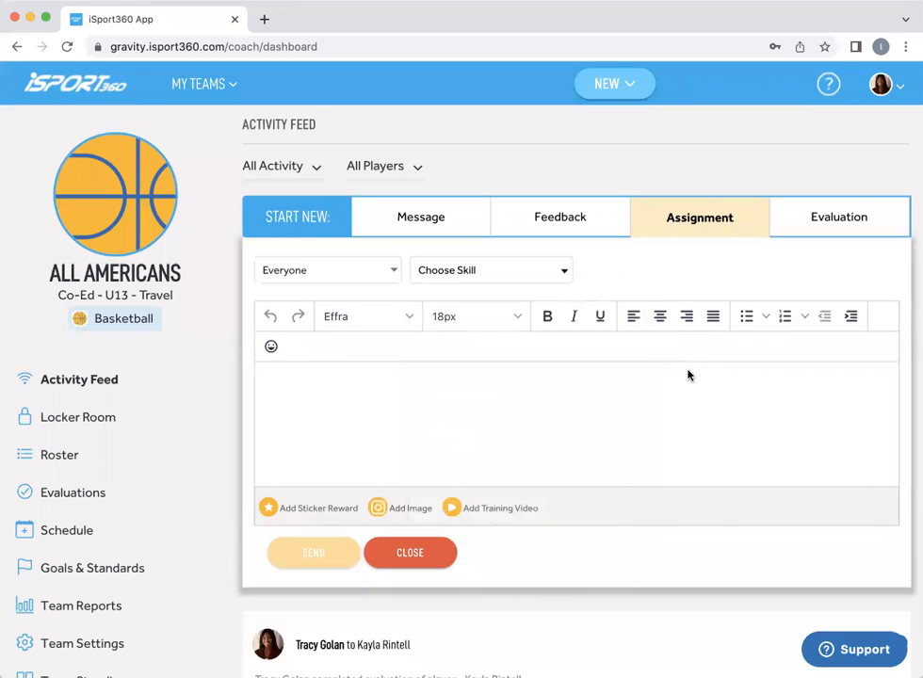
pyautogui.click(504, 510)
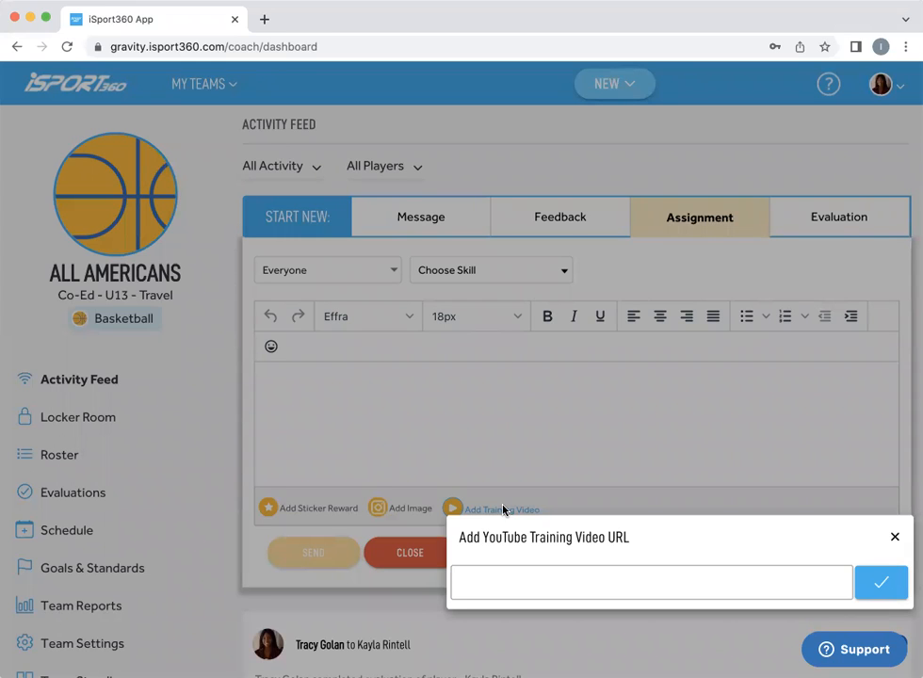
pyautogui.click(894, 538)
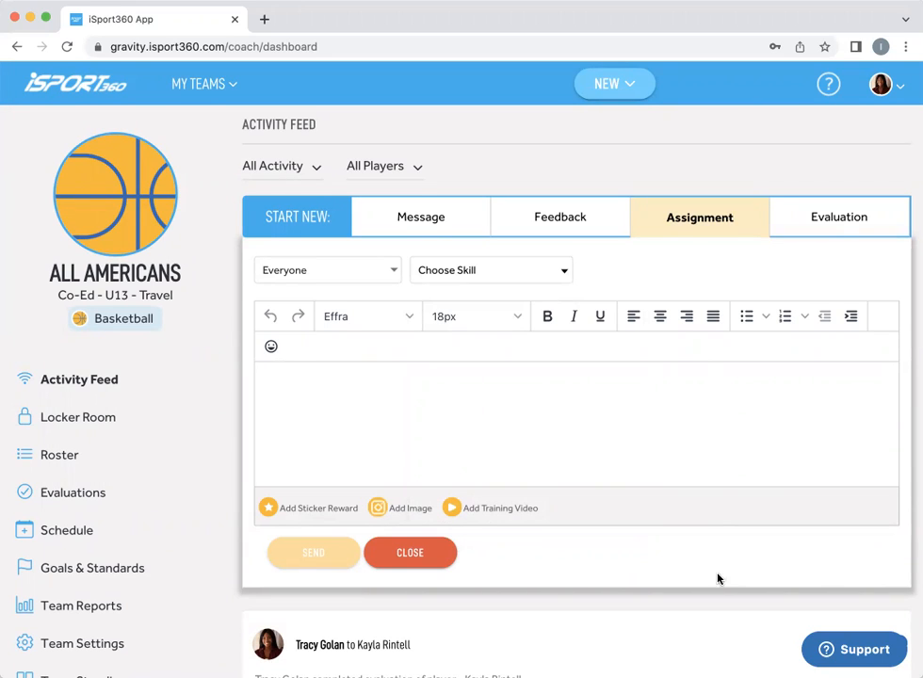
pyautogui.click(411, 552)
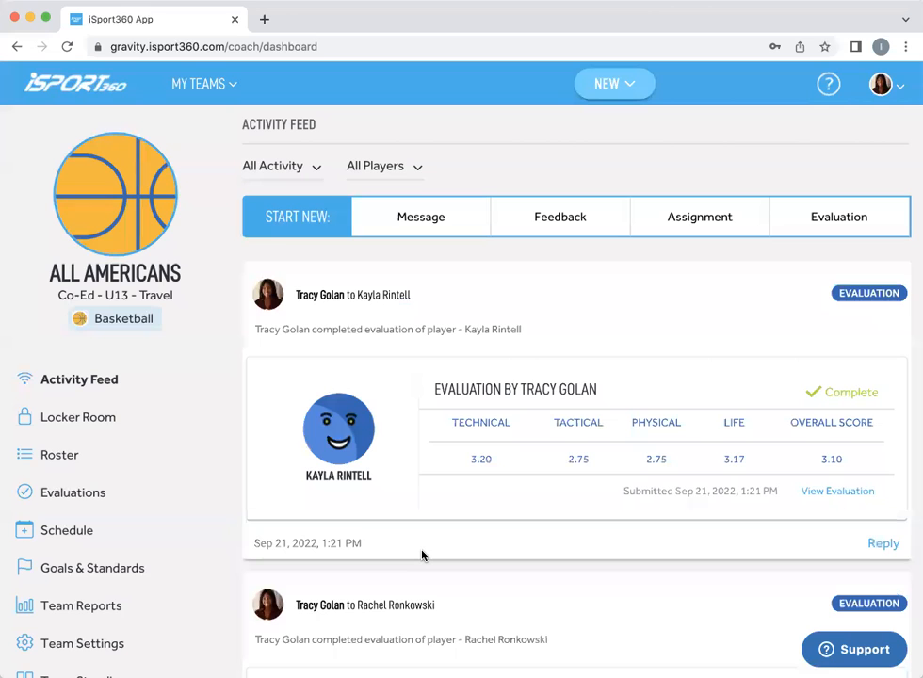
# Browse the activity feed to the b-ball clinic message, view its first photo enlarged, and close the photo viewer.
pyautogui.scroll(-1, 590, 547)
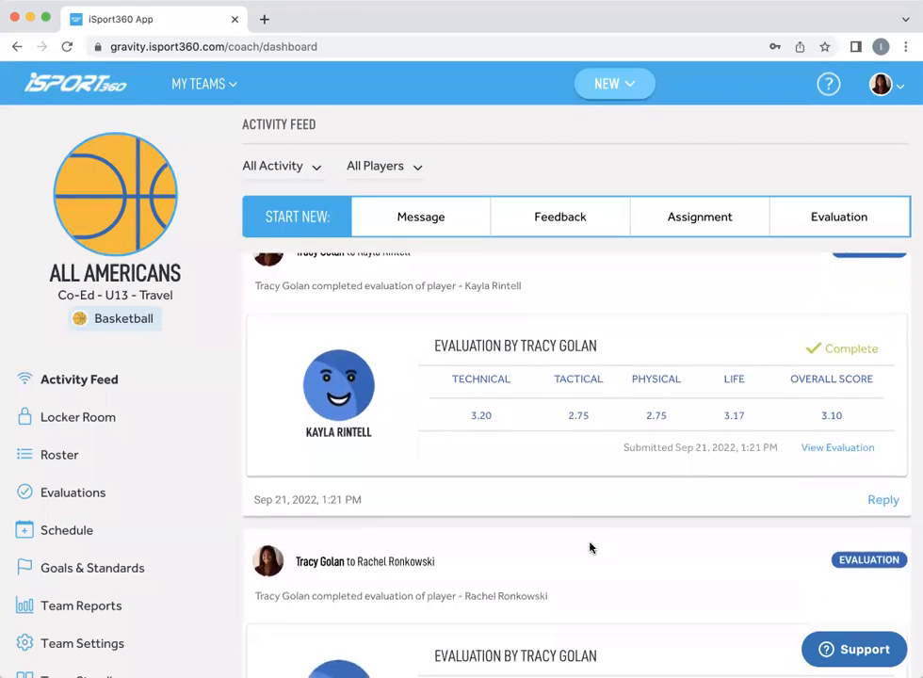
pyautogui.scroll(1, 589, 547)
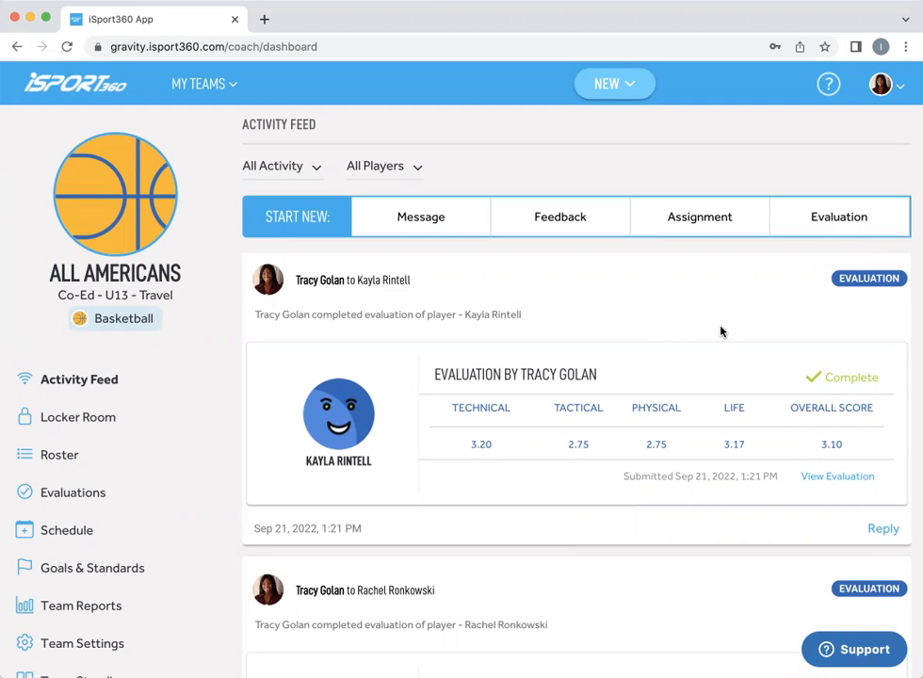
pyautogui.scroll(-1, 727, 339)
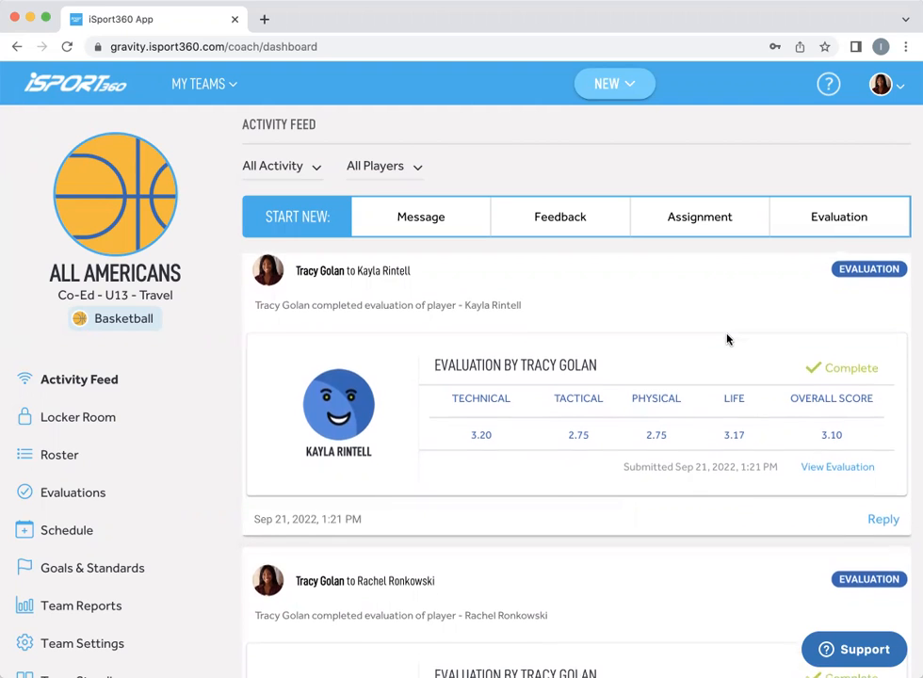
pyautogui.scroll(-3, 727, 339)
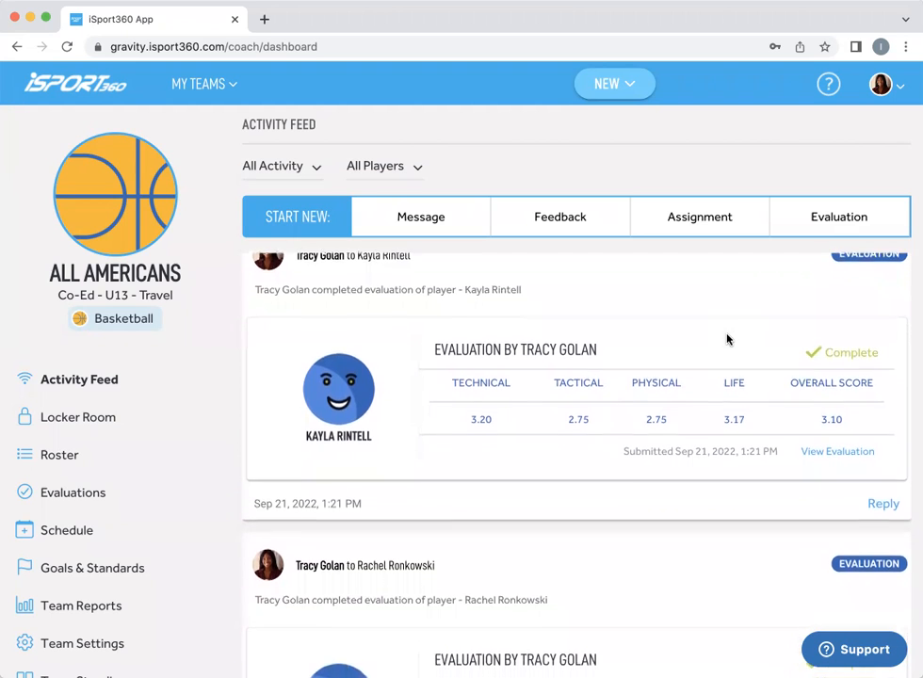
pyautogui.scroll(-6, 727, 339)
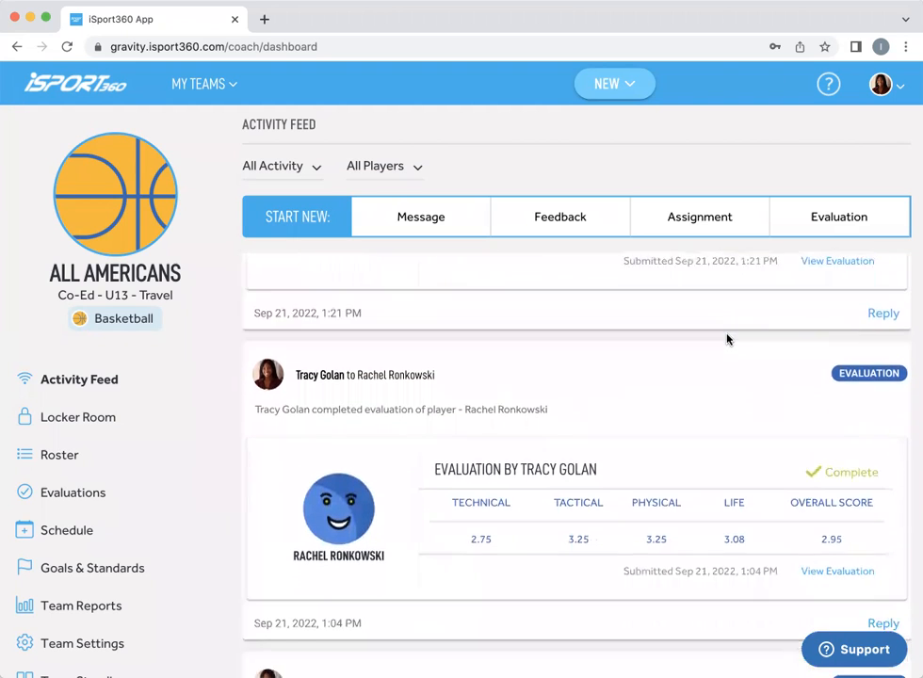
pyautogui.scroll(-9, 727, 339)
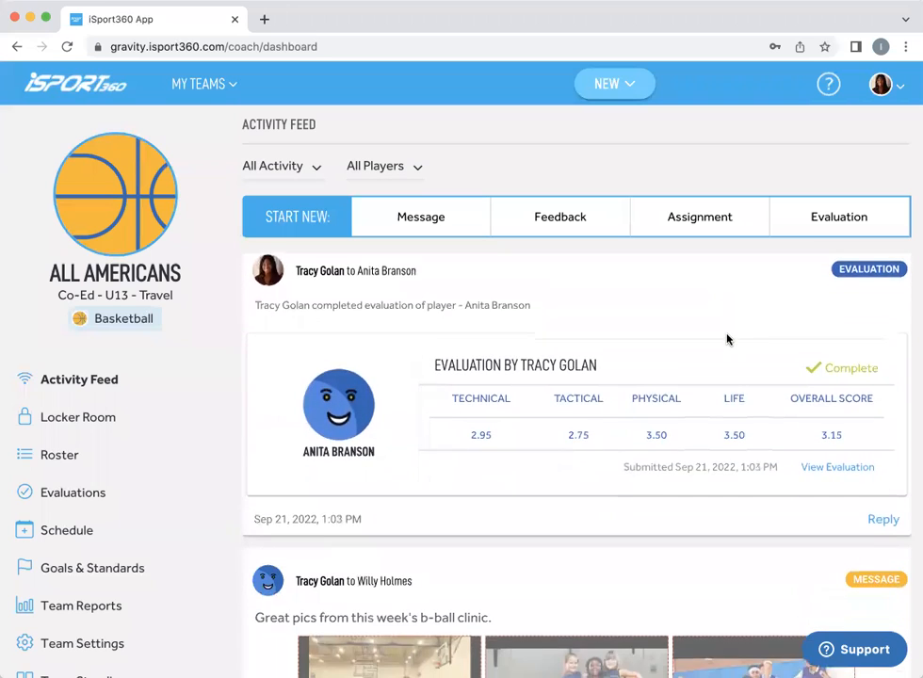
pyautogui.scroll(-4, 727, 339)
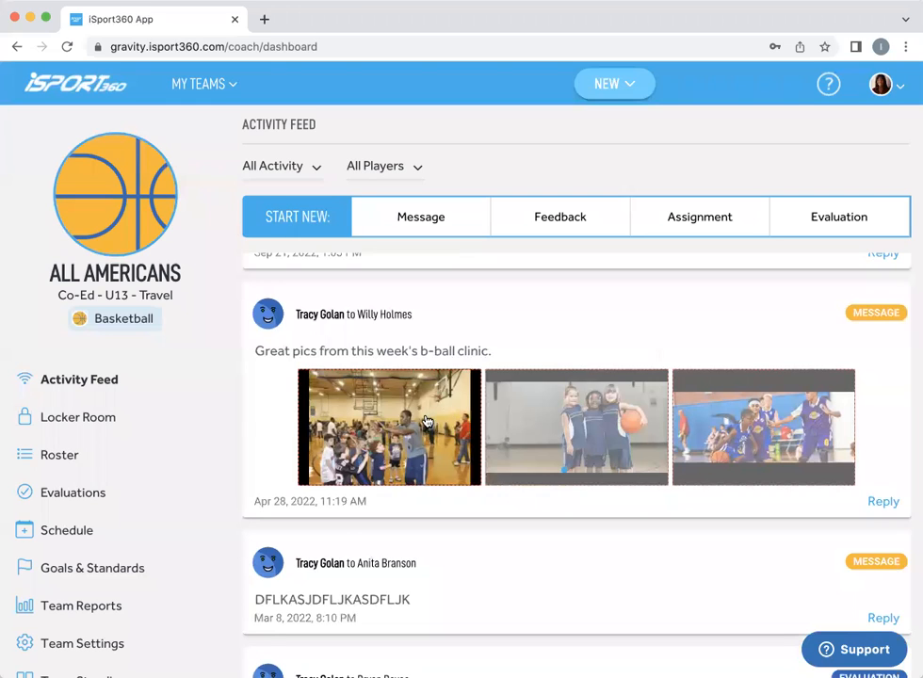
pyautogui.click(427, 421)
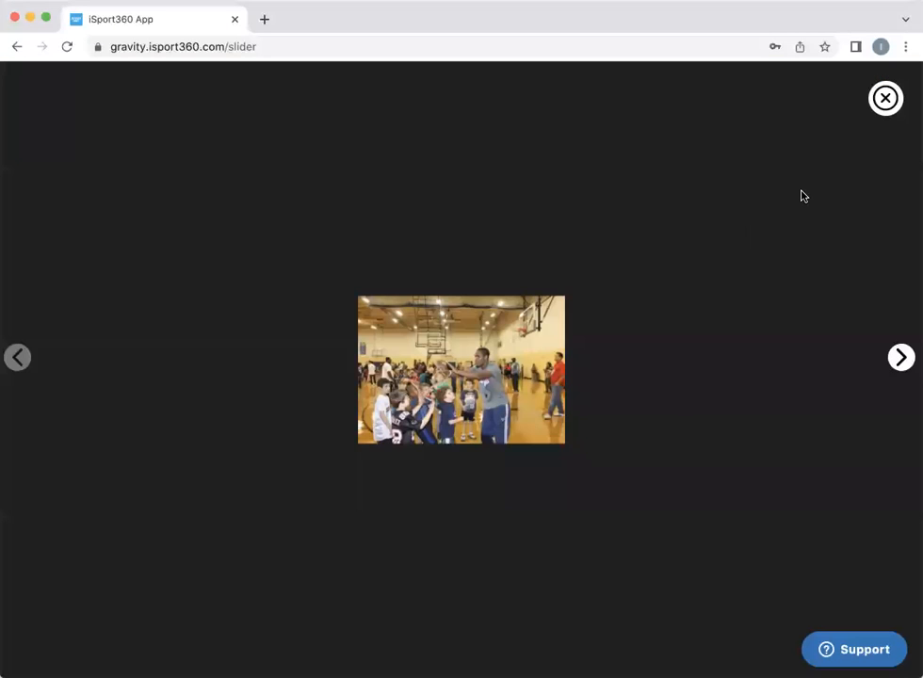
pyautogui.click(885, 98)
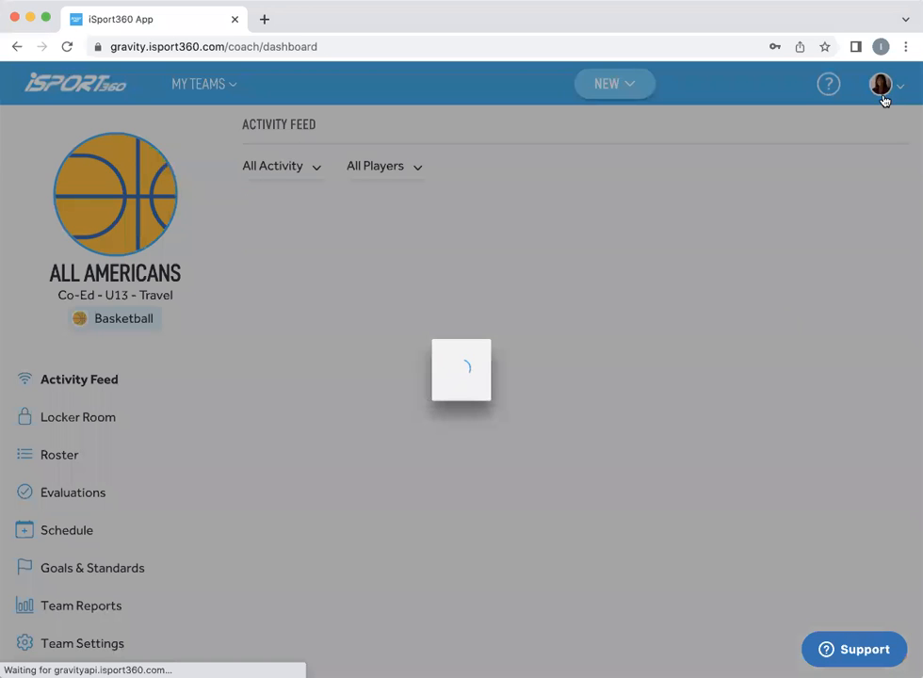
# Find the assignment post with the day's practice plan in the activity feed and read through its drill table.
pyautogui.scroll(-10, 659, 492)
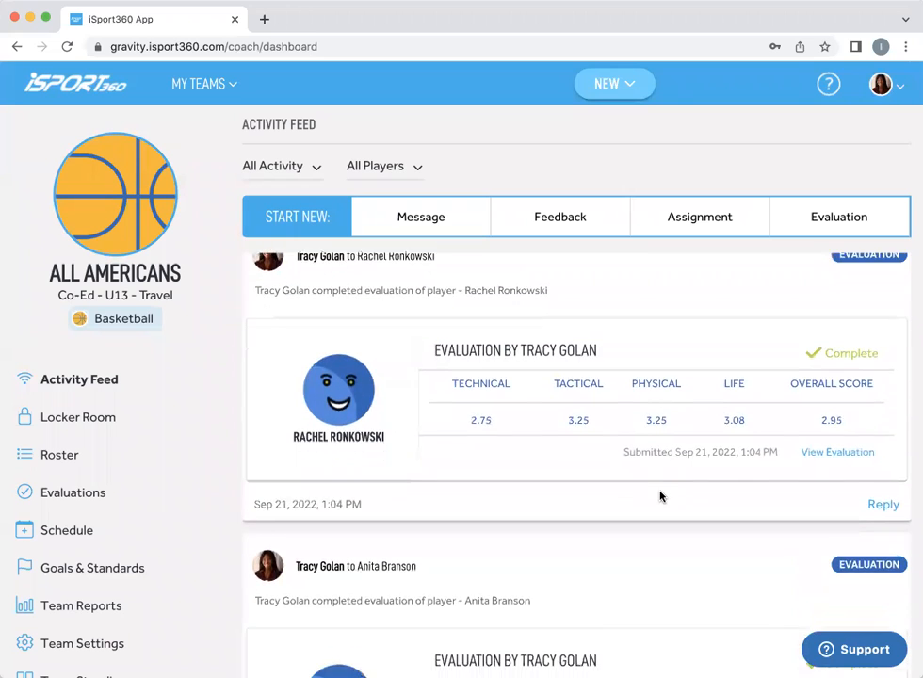
pyautogui.scroll(-5, 660, 496)
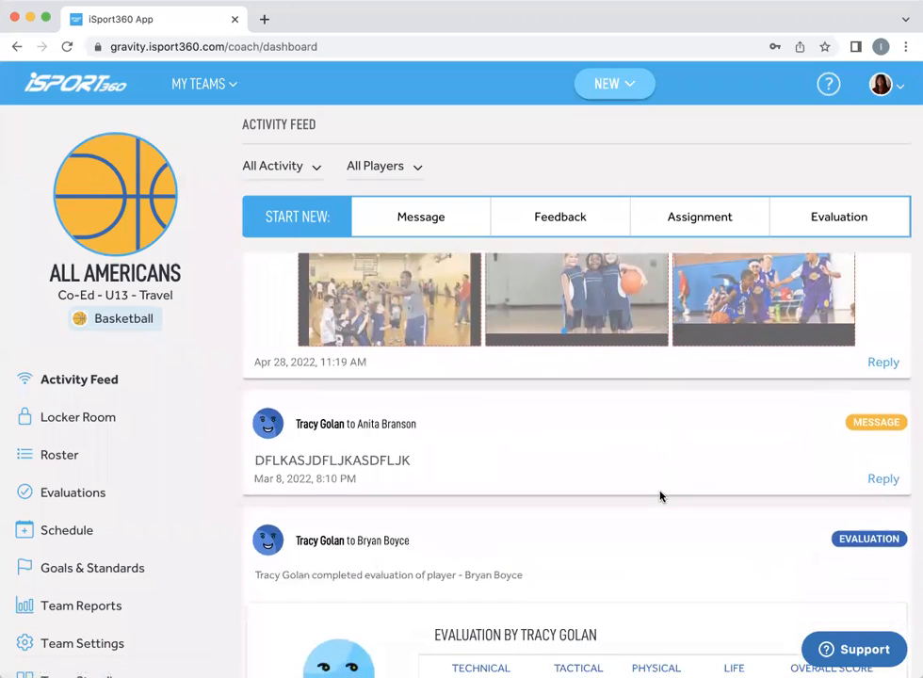
pyautogui.scroll(-8, 660, 496)
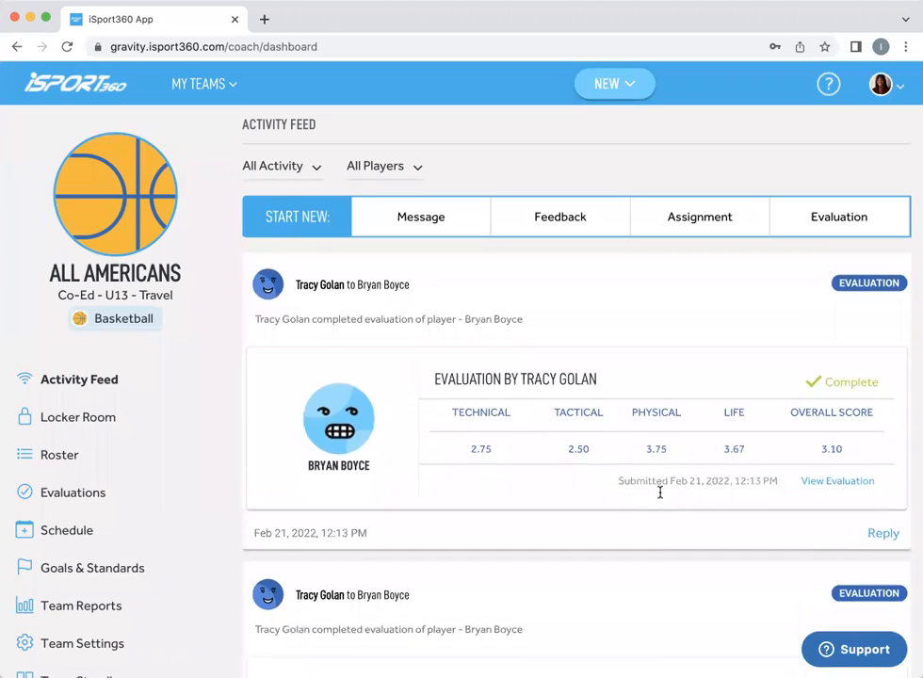
pyautogui.scroll(-4, 661, 496)
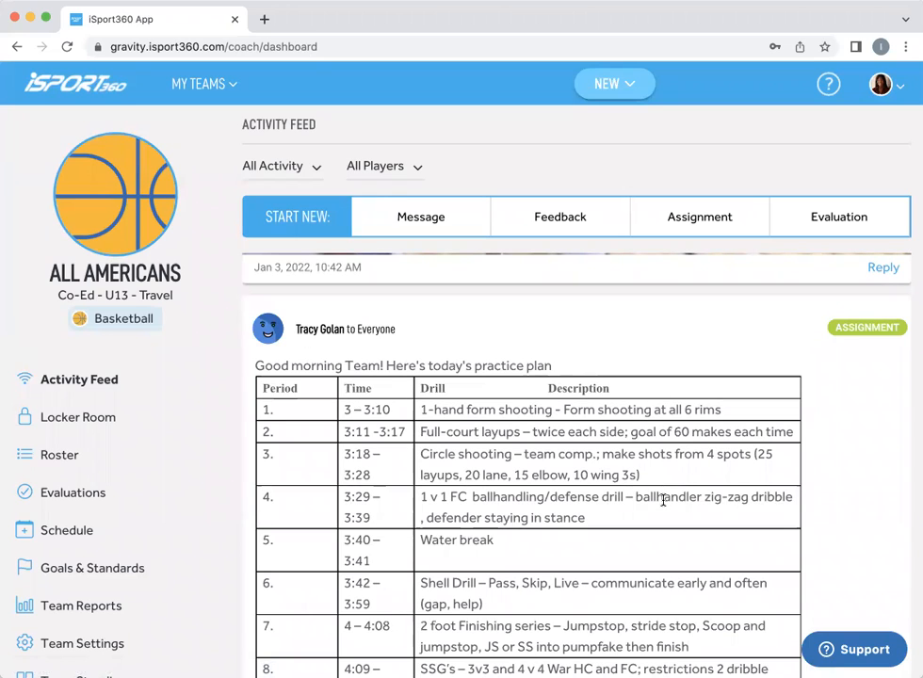
pyautogui.scroll(-5, 663, 500)
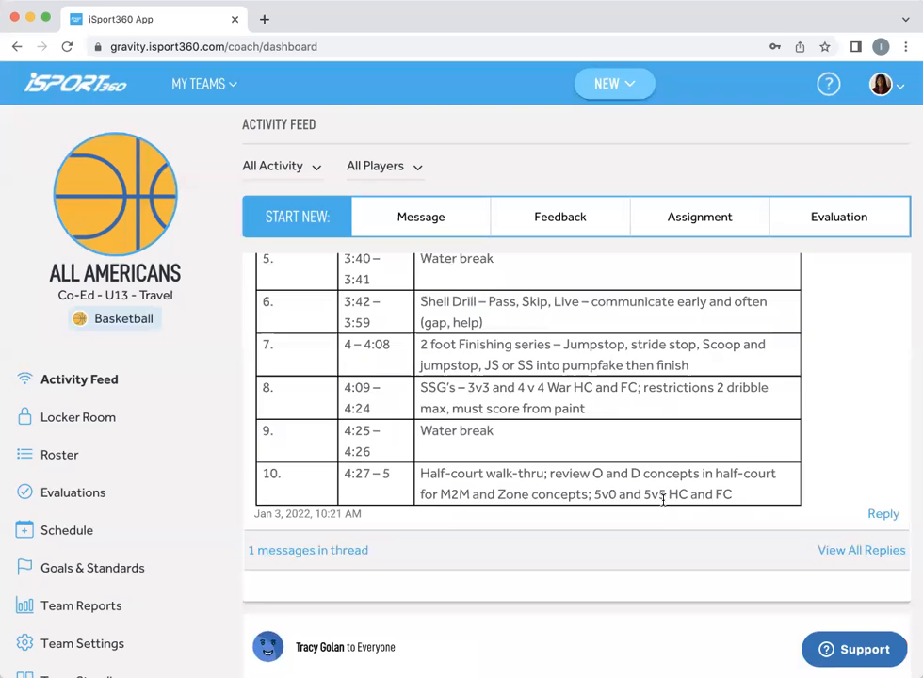
pyautogui.scroll(-1, 663, 501)
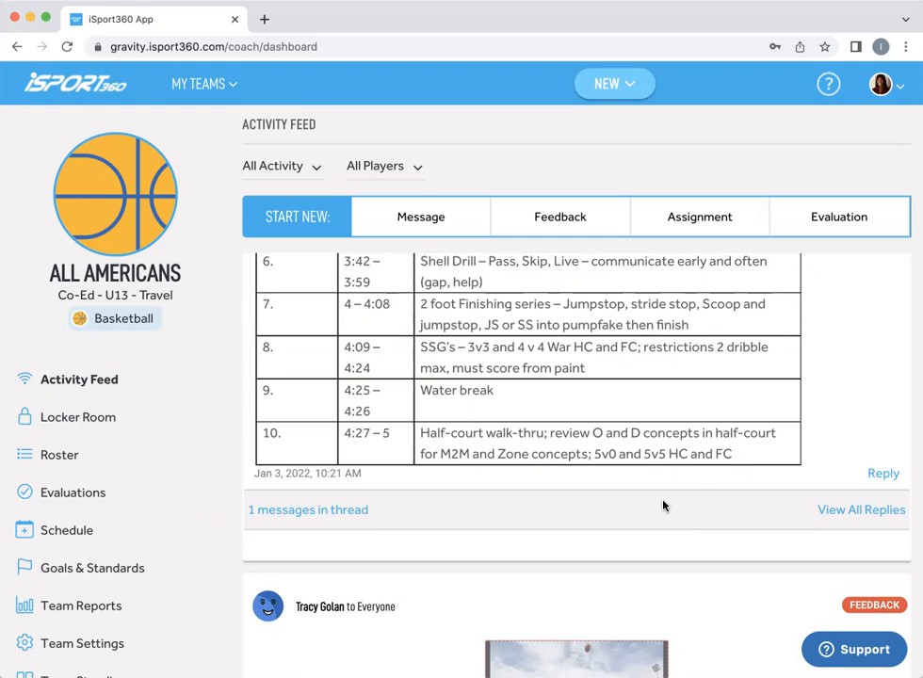
pyautogui.scroll(-1, 696, 513)
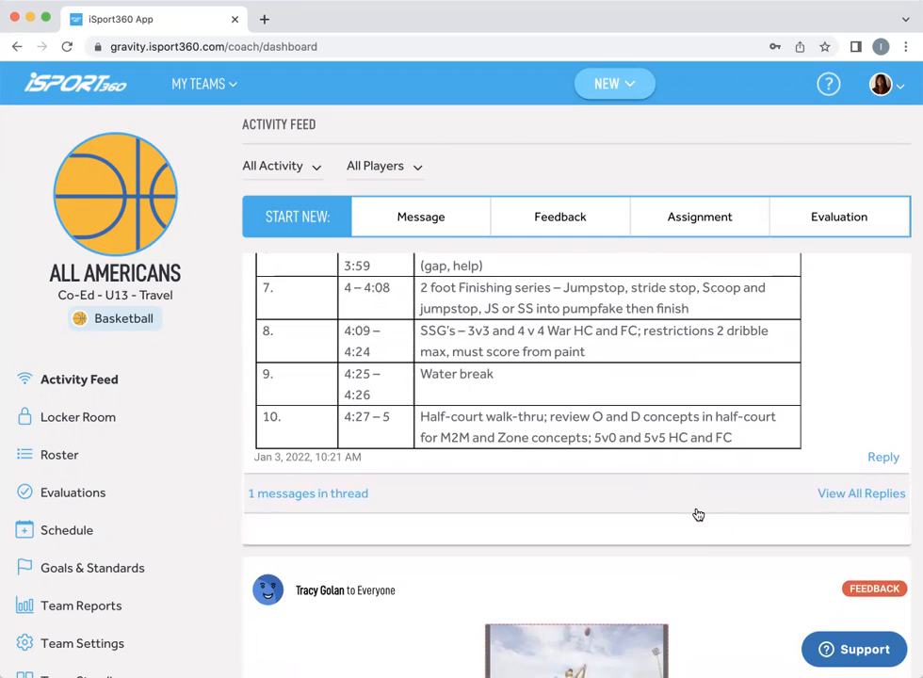
# Browse the older activity feed posts down to the shared iSport360 blog article about Cobra Kai.
pyautogui.scroll(-5, 696, 513)
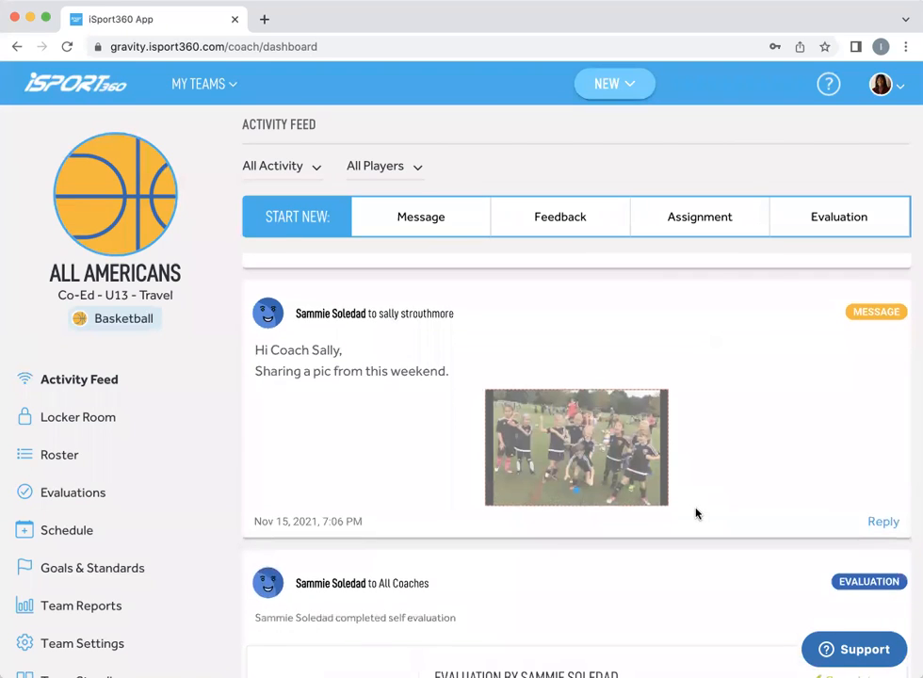
pyautogui.scroll(-5, 696, 513)
pyautogui.scroll(-5, 696, 513)
pyautogui.scroll(-5, 696, 513)
pyautogui.scroll(-3, 696, 510)
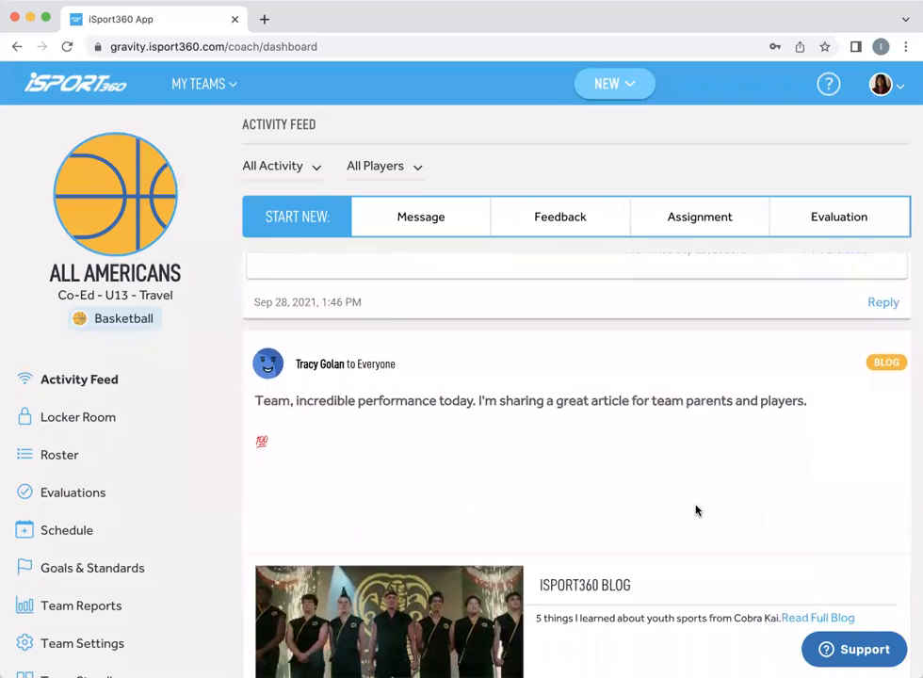
# View the shared blog post in the activity feed and return to the newer message with the shell drill video.
pyautogui.scroll(-1, 696, 510)
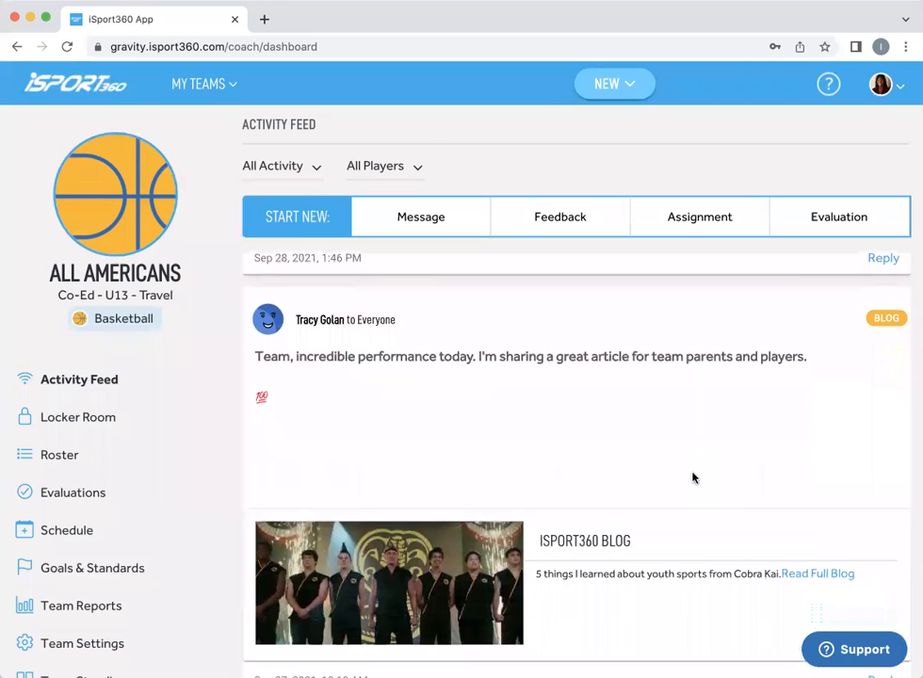
pyautogui.scroll(-1, 692, 478)
pyautogui.scroll(-1, 693, 477)
pyautogui.scroll(12, 694, 477)
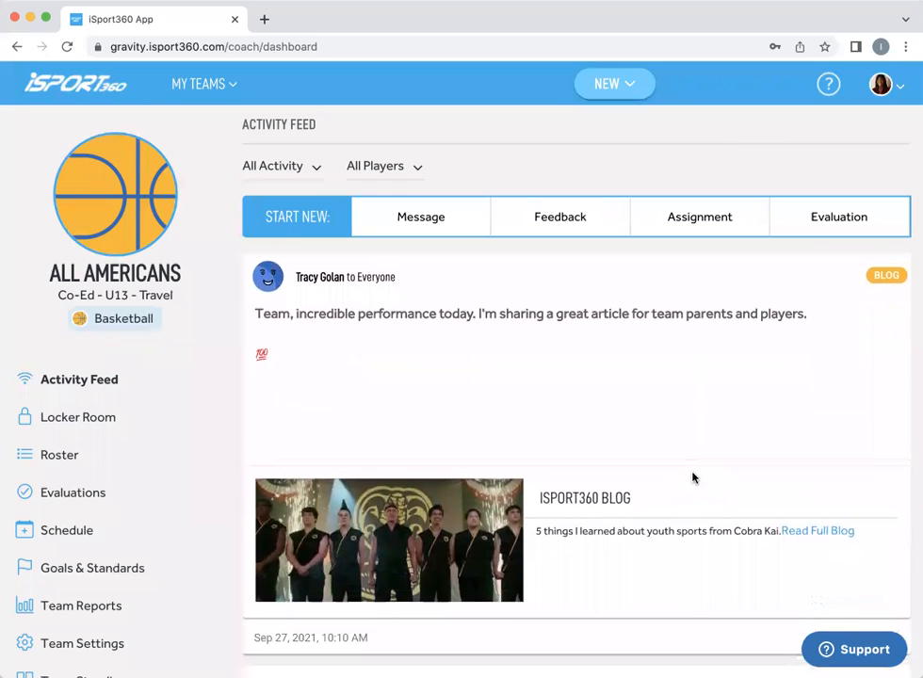
pyautogui.scroll(15, 692, 473)
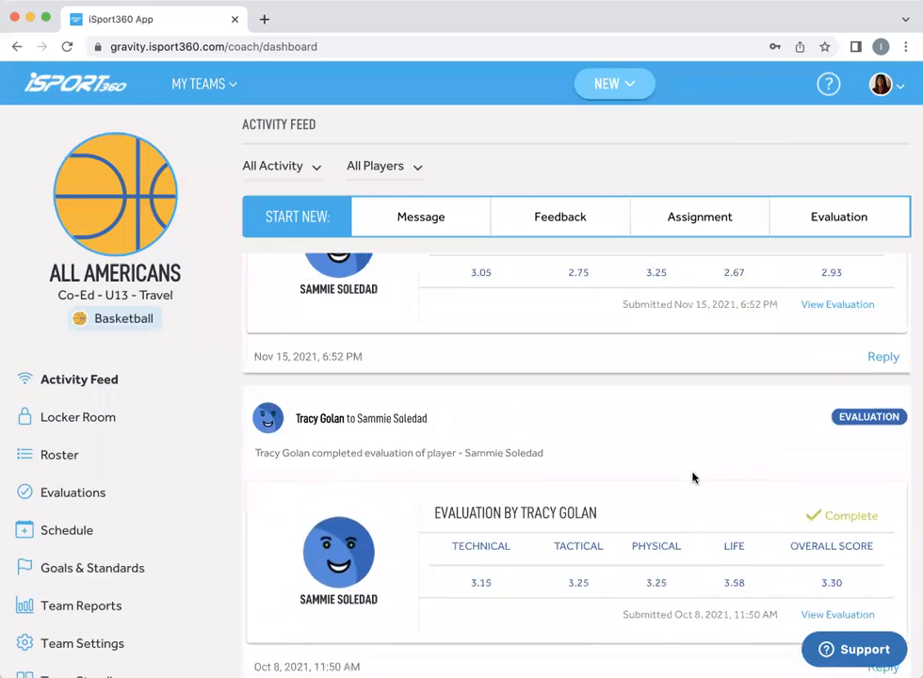
pyautogui.scroll(10, 692, 477)
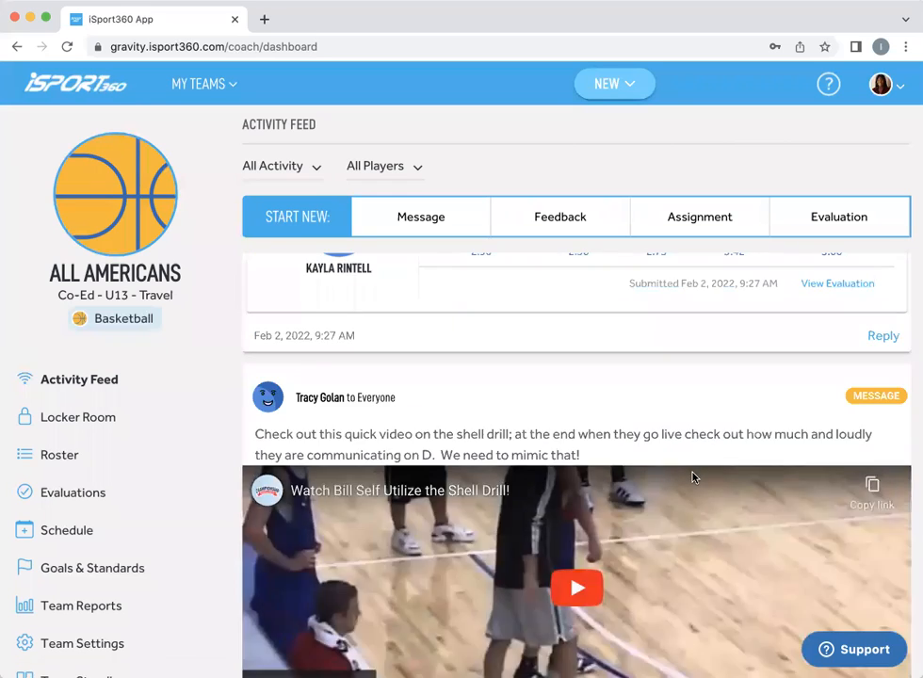
pyautogui.scroll(-1, 692, 478)
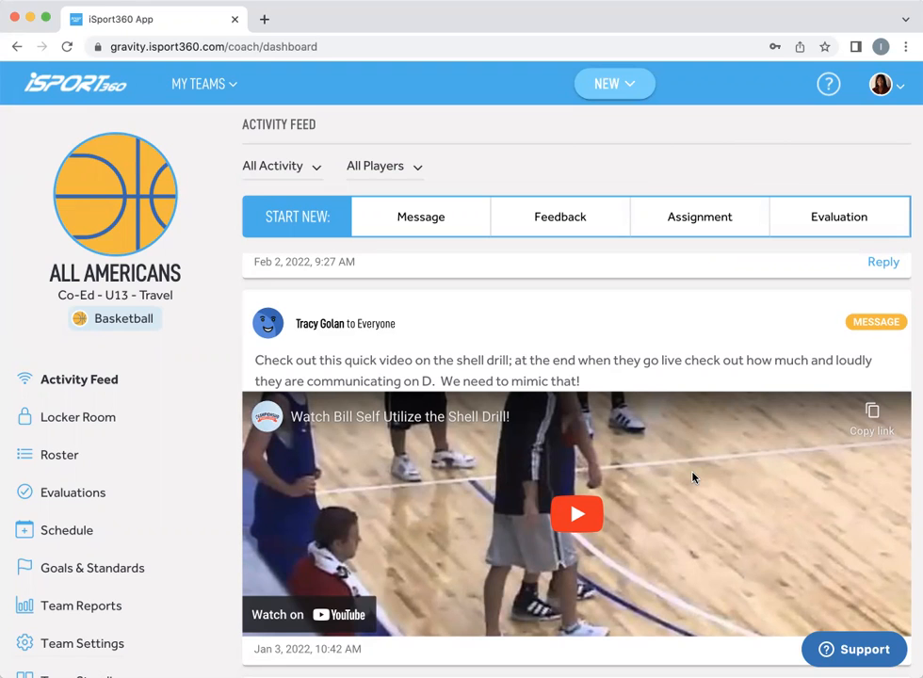
pyautogui.scroll(-1, 692, 477)
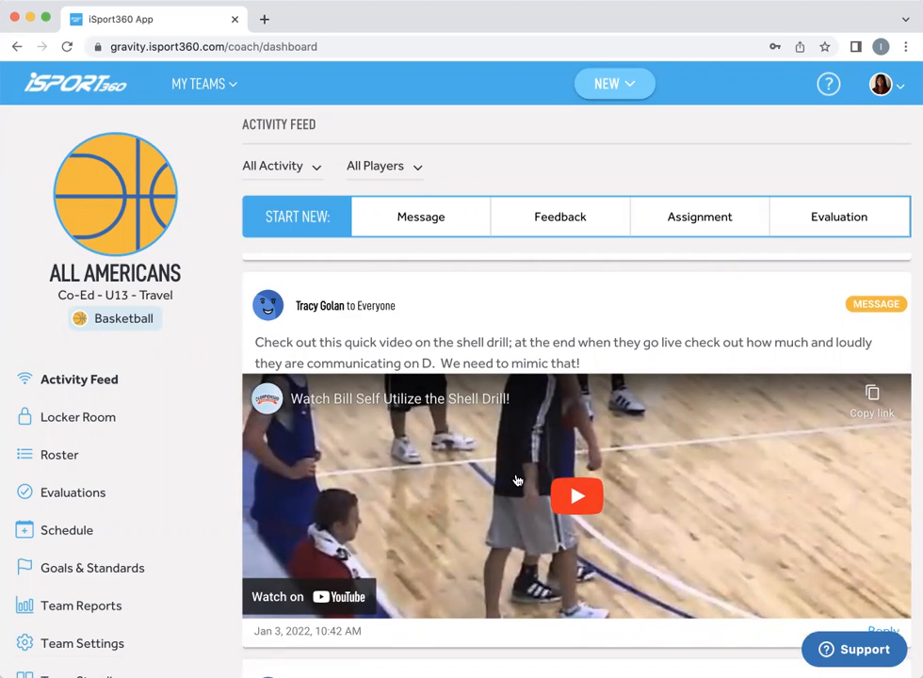
# Open the team schedule and look through the upcoming practices and games.
pyautogui.click(68, 532)
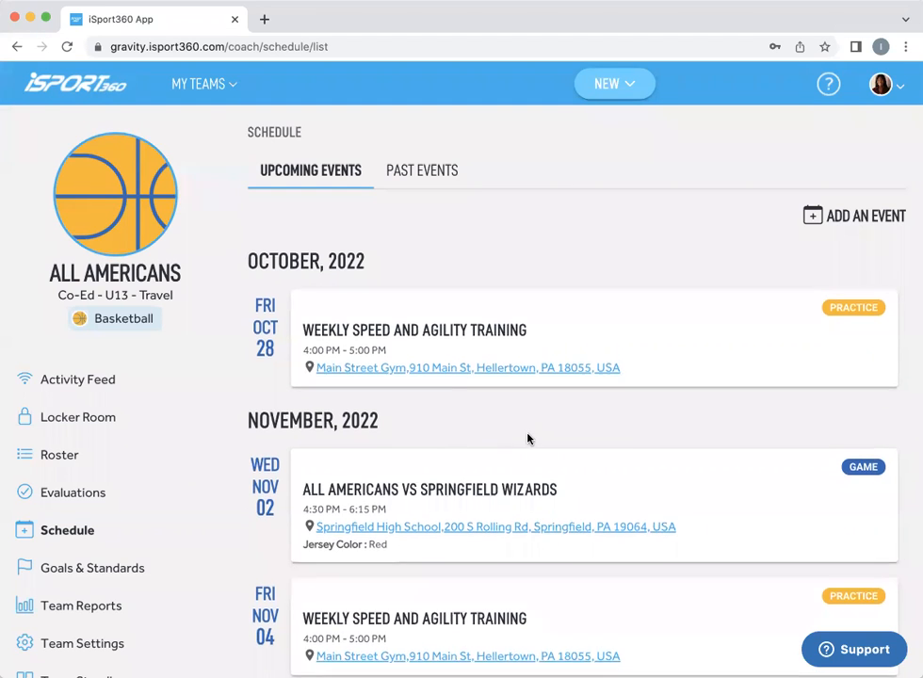
pyautogui.scroll(-1, 527, 438)
pyautogui.scroll(-1, 527, 438)
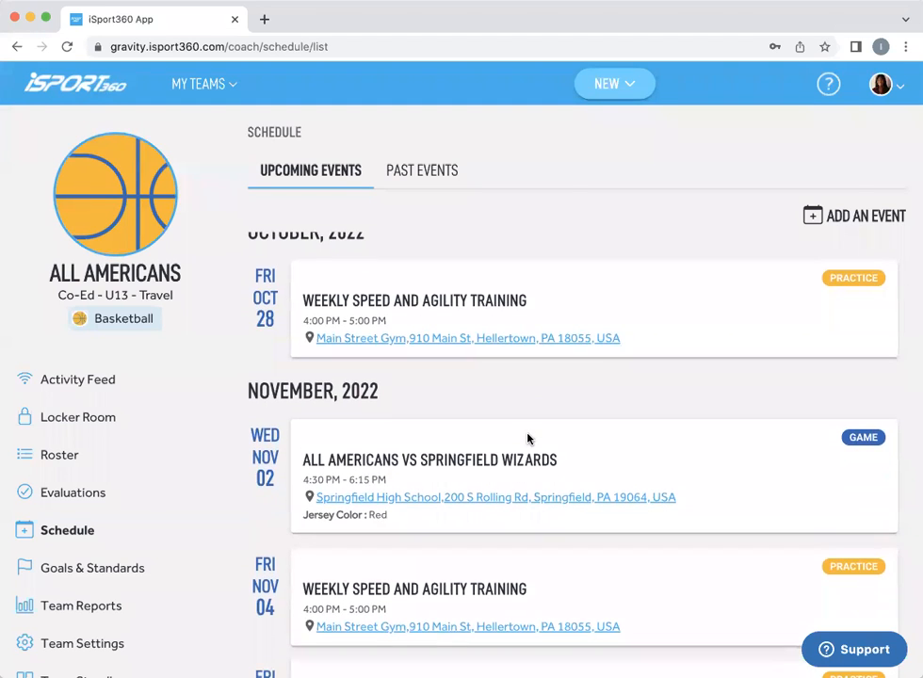
pyautogui.scroll(-3, 530, 440)
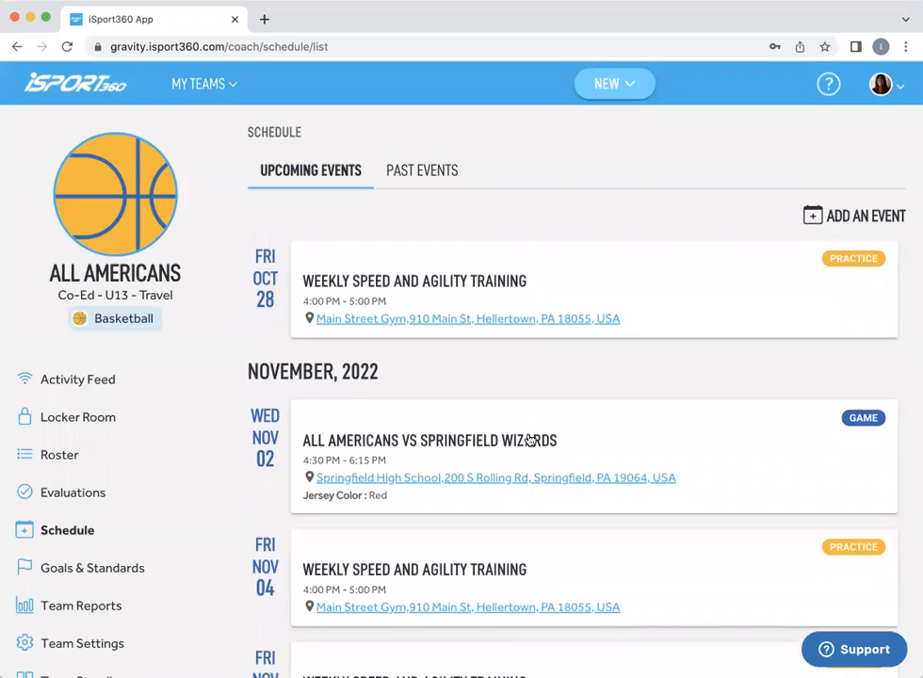
pyautogui.scroll(5, 529, 439)
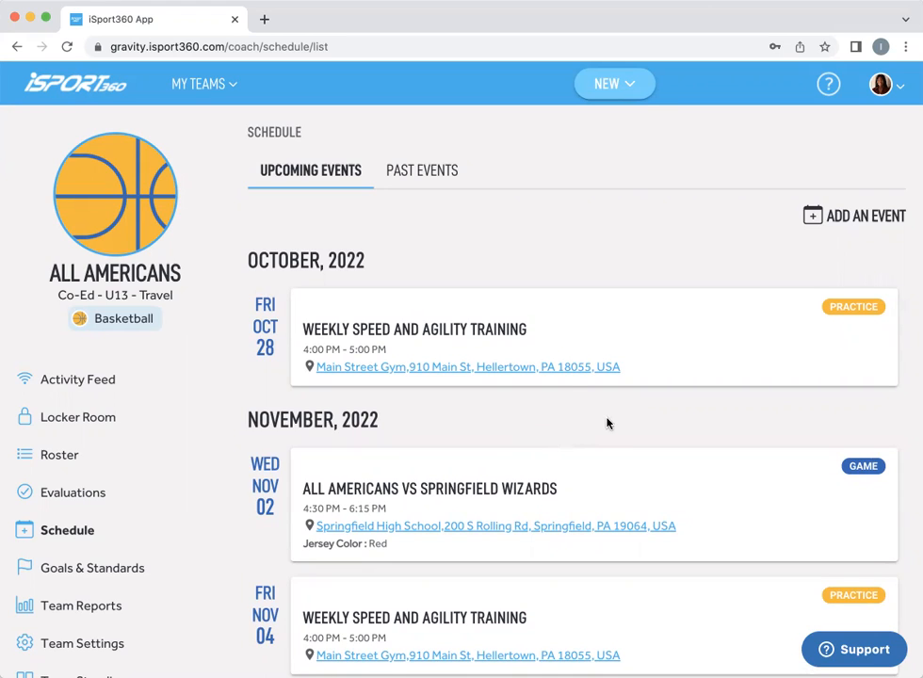
# Open the October 28 Weekly Speed and Agility Training event and review its details and player attendance.
pyautogui.click(637, 326)
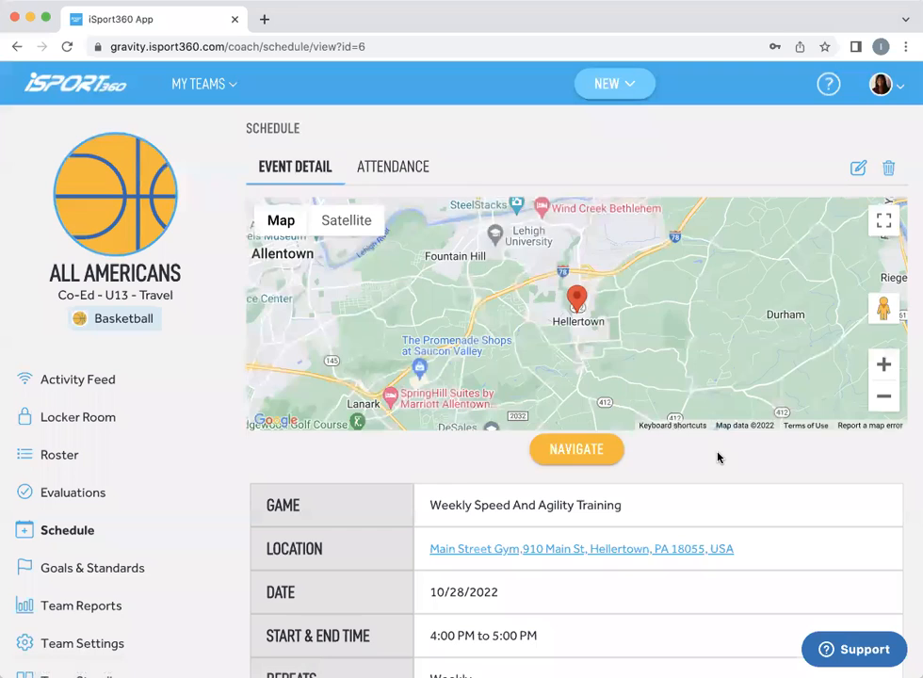
pyautogui.scroll(-1, 718, 458)
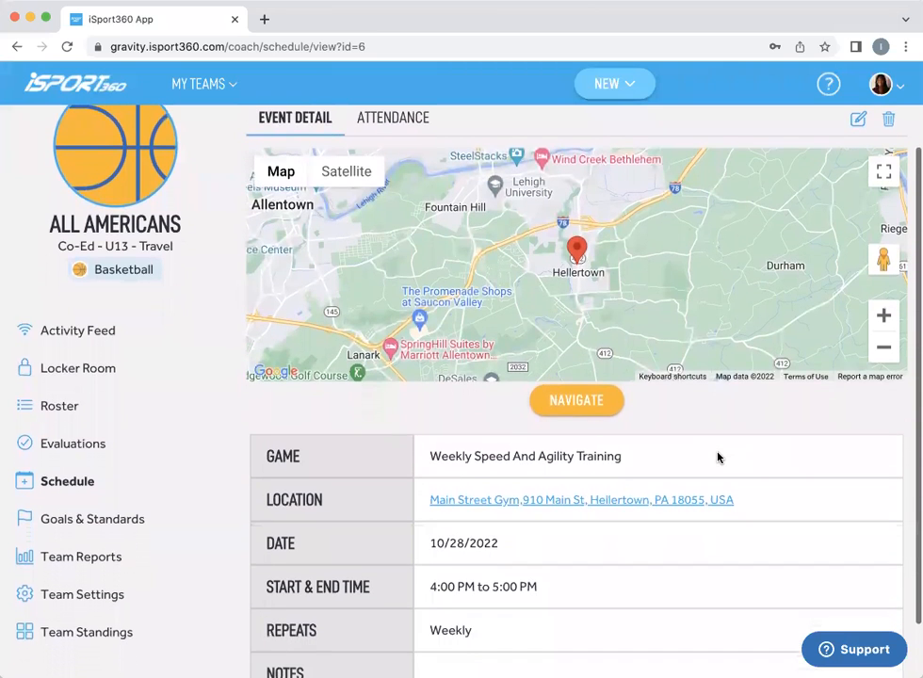
pyautogui.scroll(-1, 718, 458)
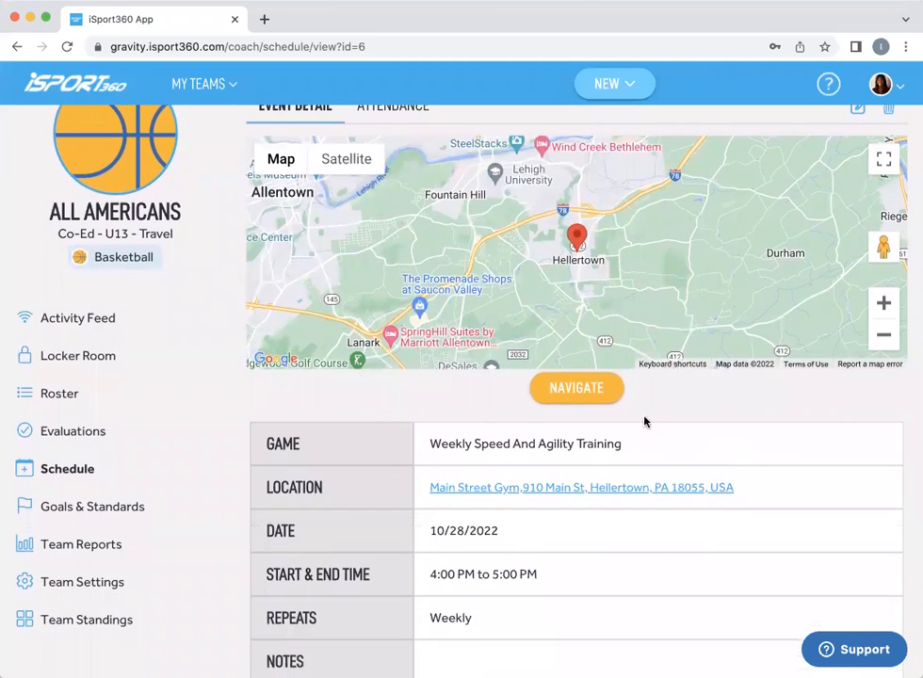
pyautogui.scroll(1, 677, 418)
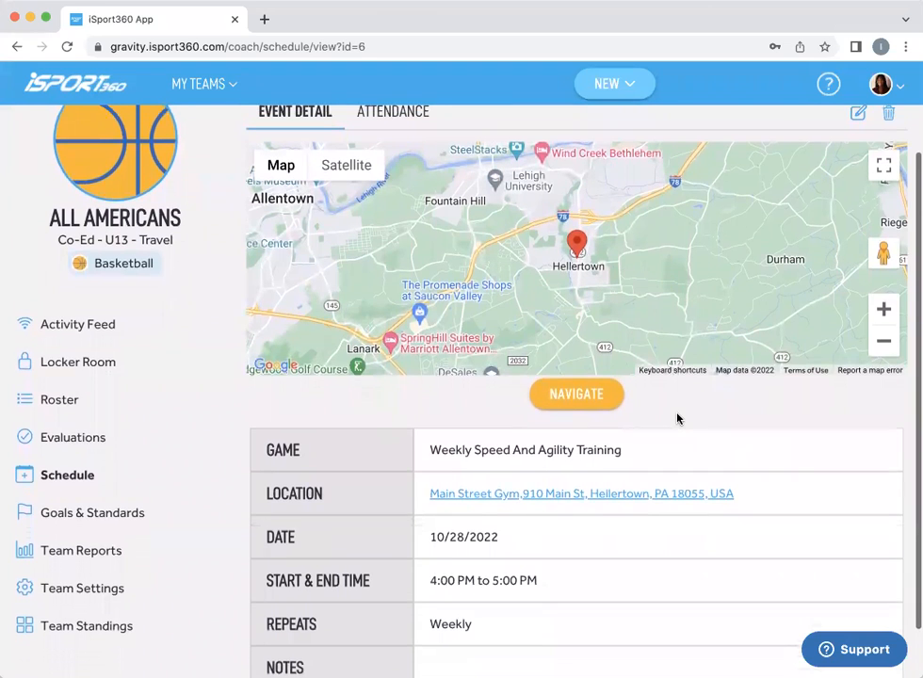
pyautogui.scroll(1, 677, 418)
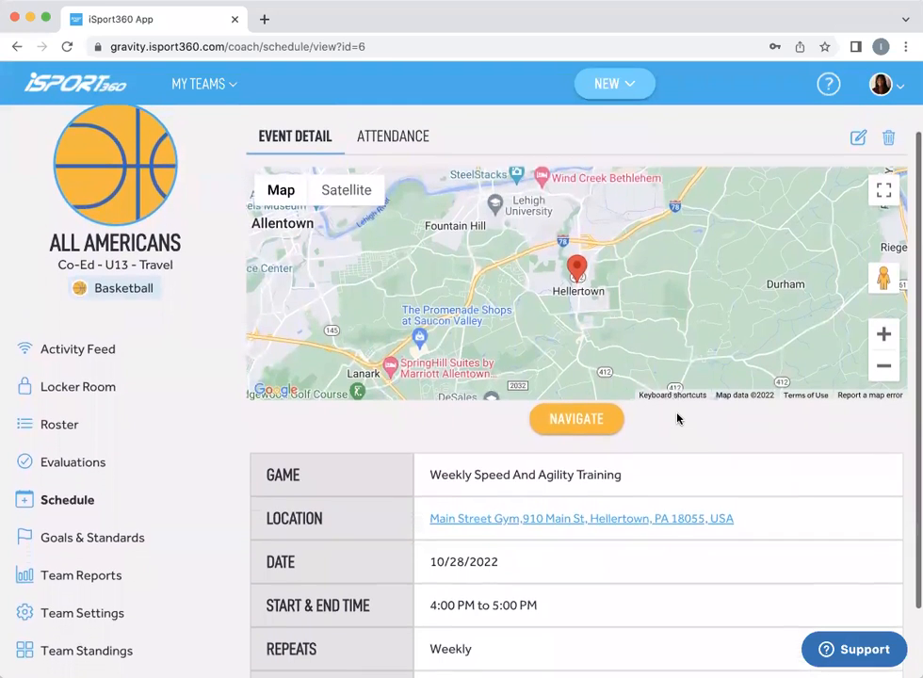
pyautogui.scroll(1, 678, 418)
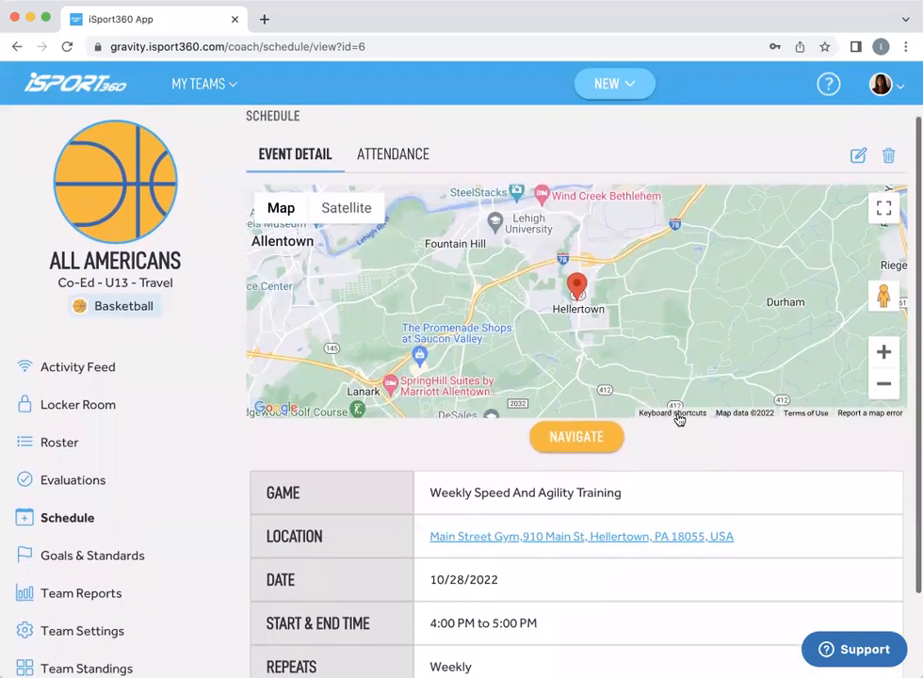
pyautogui.click(400, 153)
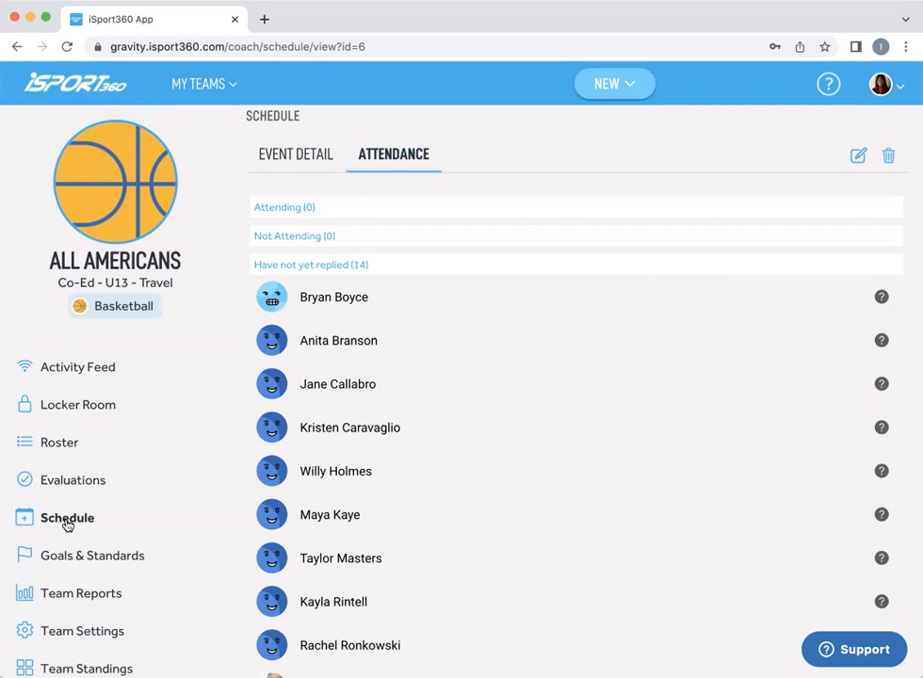
# Open the team roster and look through the registered players and those pending registration.
pyautogui.click(61, 442)
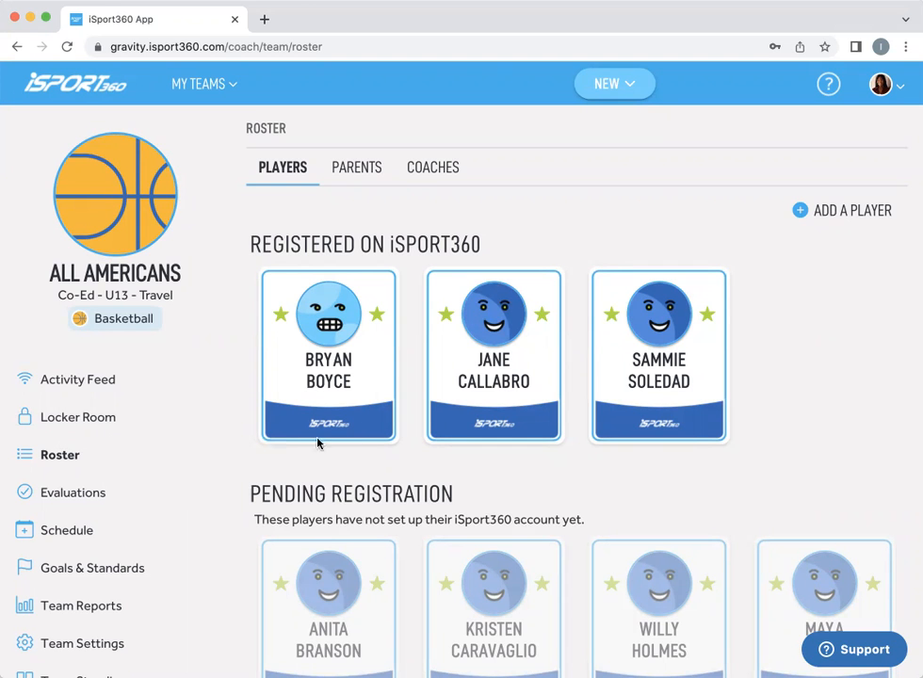
pyautogui.scroll(-2, 820, 424)
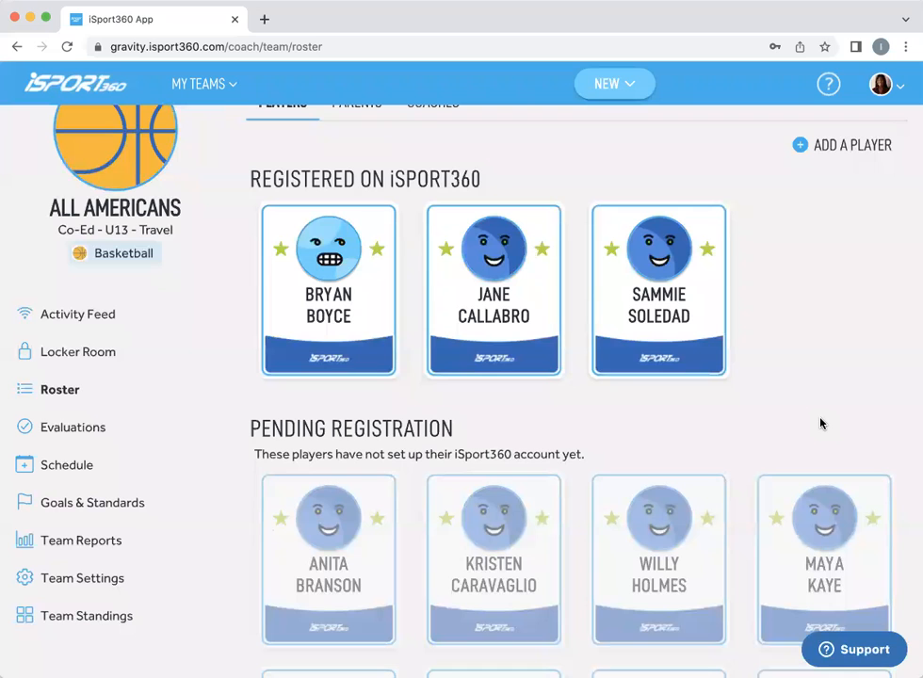
pyautogui.scroll(-2, 820, 426)
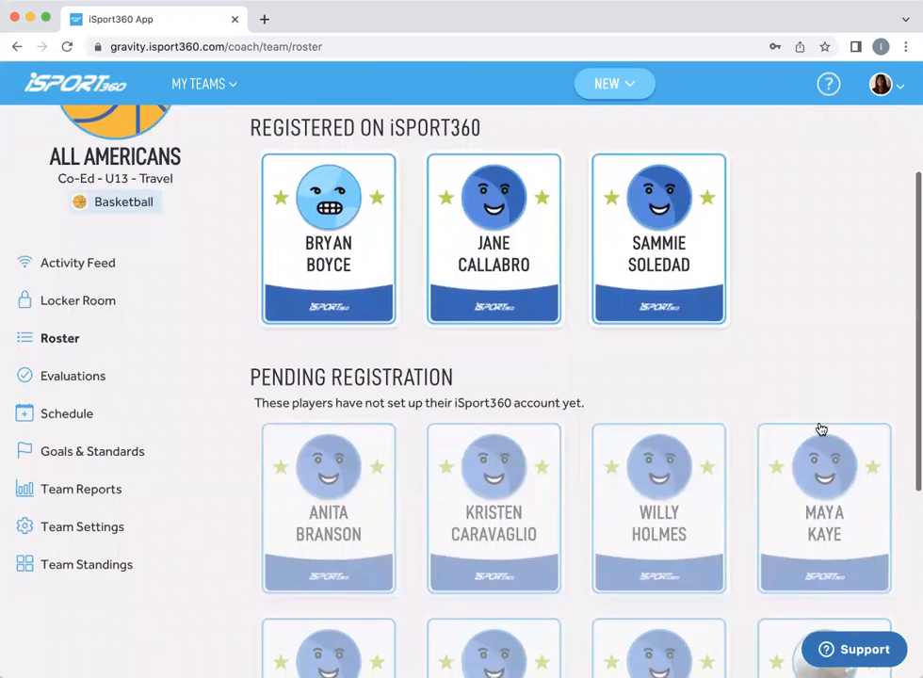
pyautogui.scroll(-3, 820, 428)
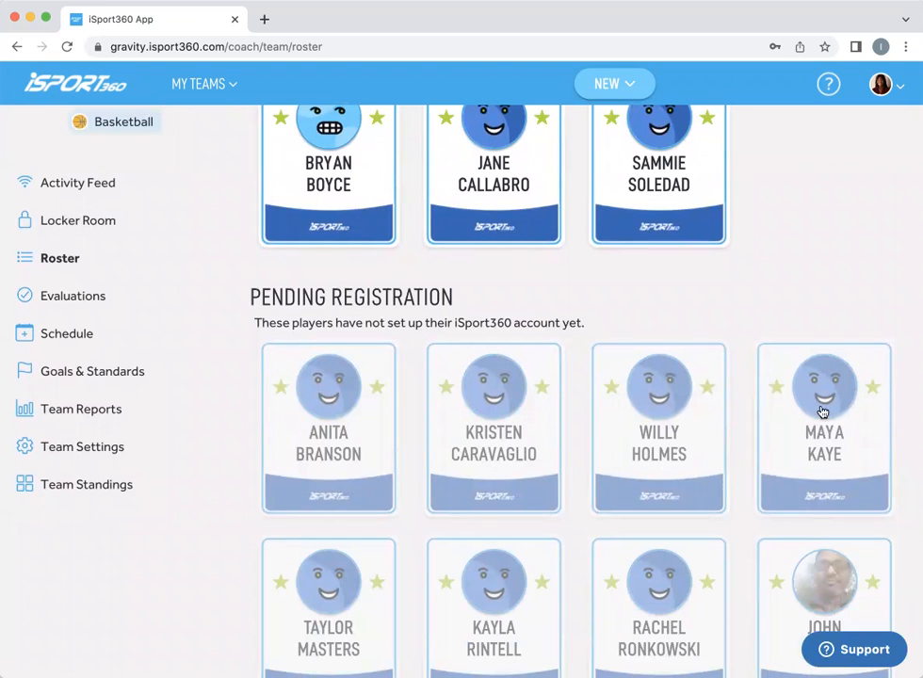
pyautogui.scroll(6, 825, 354)
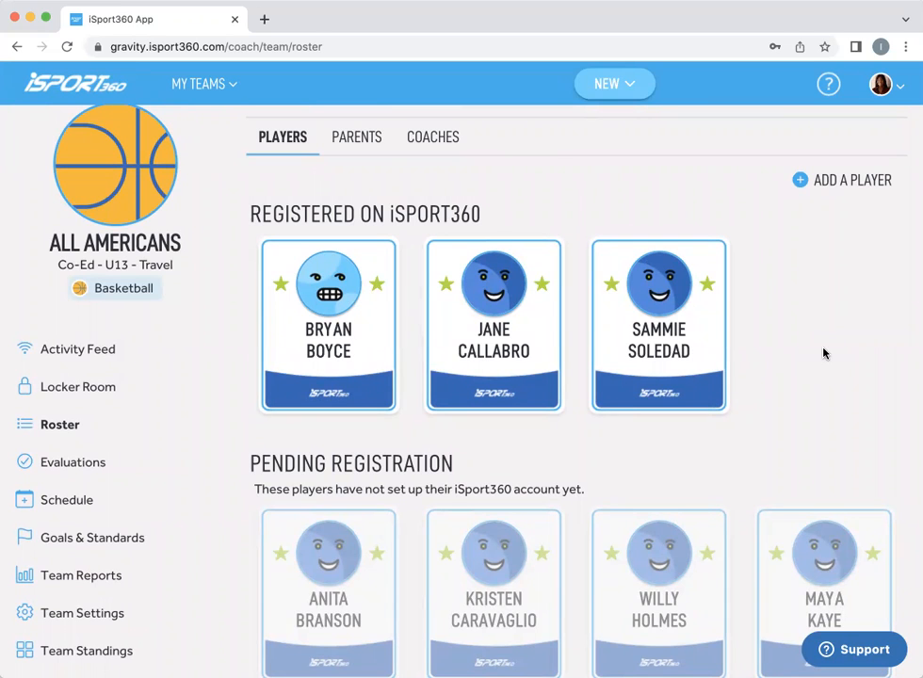
# Open the team report and examine the team averages and individual player scores.
pyautogui.click(80, 574)
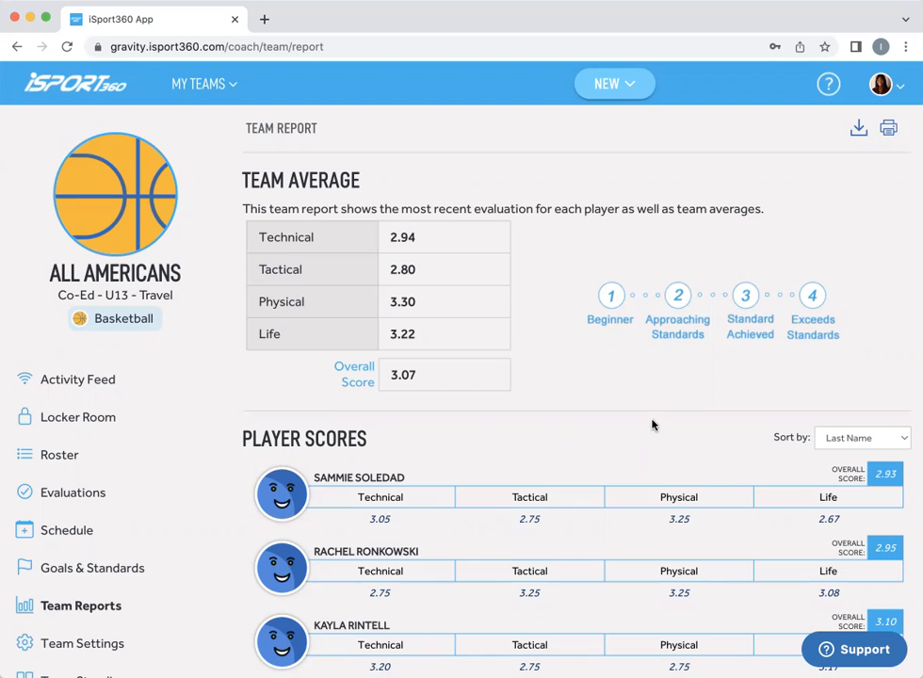
pyautogui.scroll(-2, 652, 424)
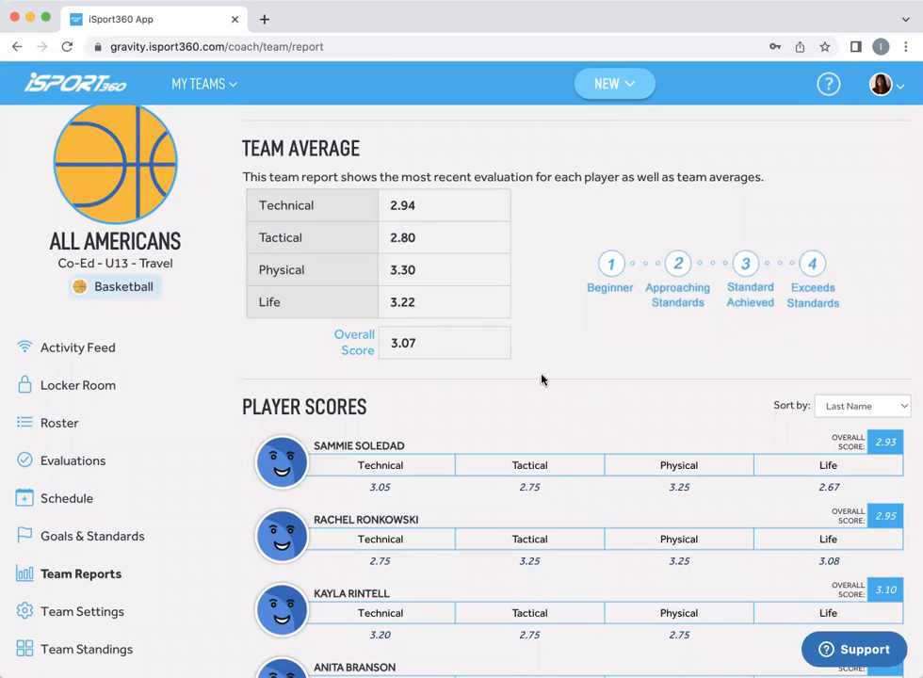
pyautogui.scroll(-5, 655, 418)
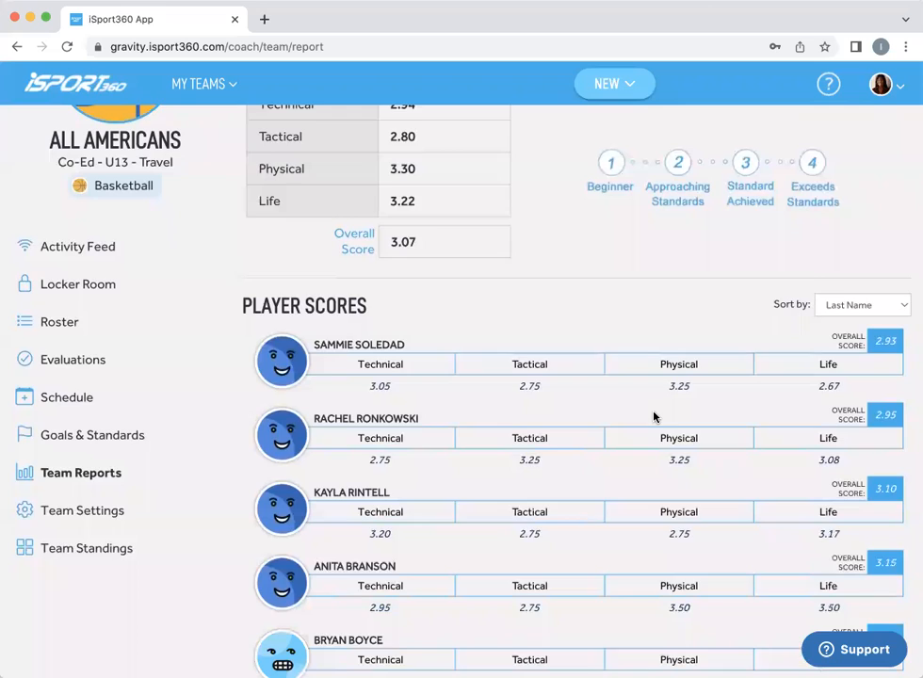
pyautogui.scroll(-1, 655, 416)
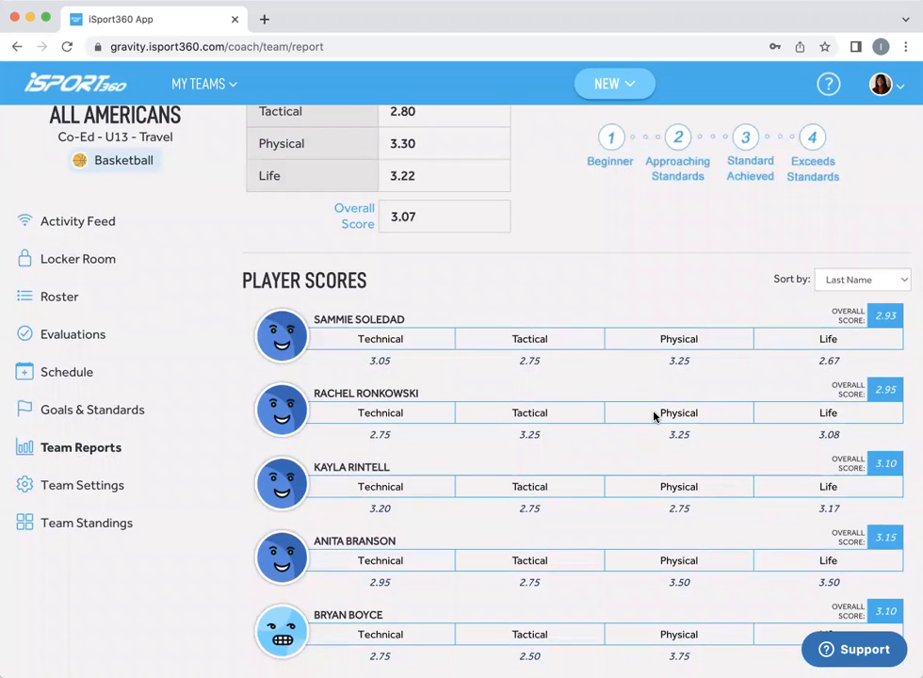
# Compare the player scores in the team report sorted by Overall Score, Technical Skills and Life Skills in turn.
pyautogui.click(907, 281)
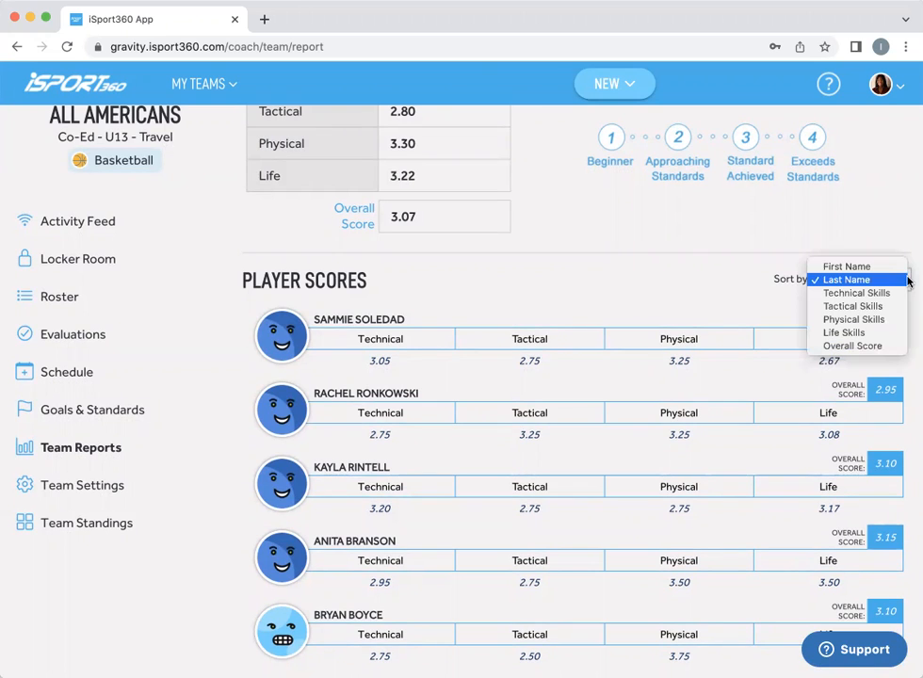
pyautogui.click(882, 349)
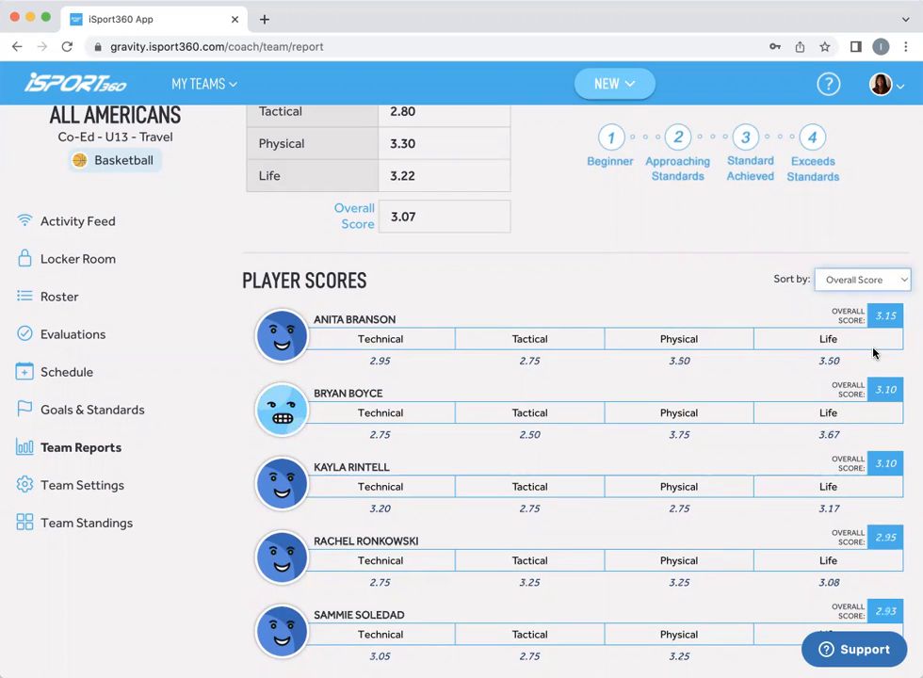
pyautogui.click(900, 280)
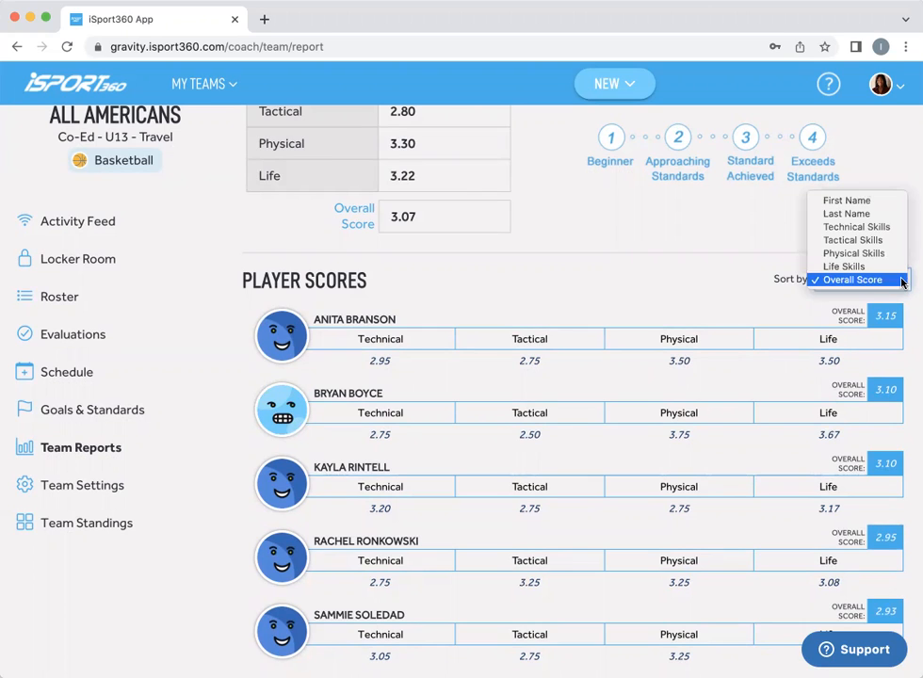
pyautogui.click(878, 227)
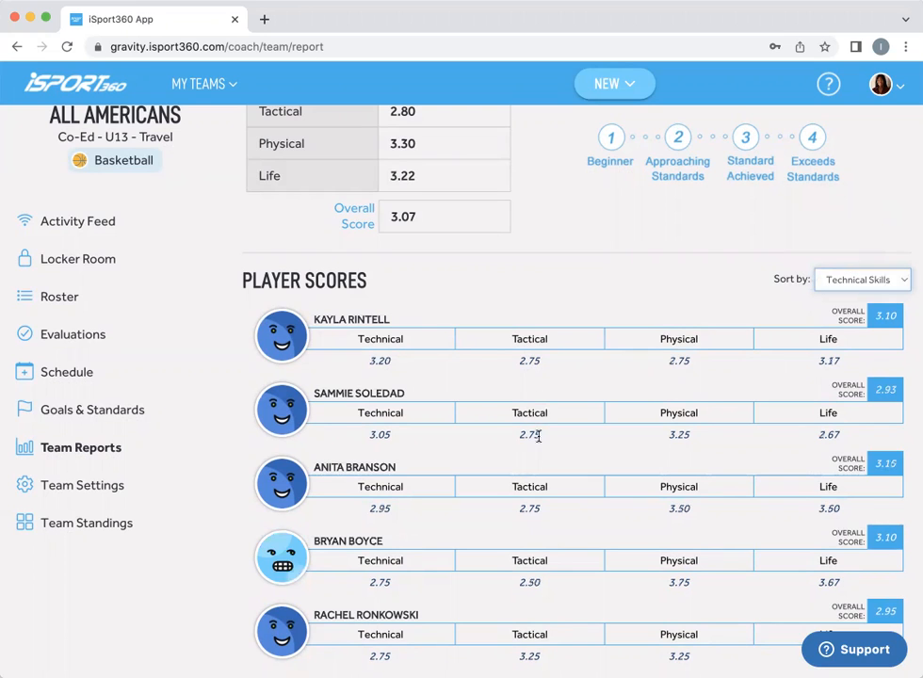
pyautogui.click(903, 281)
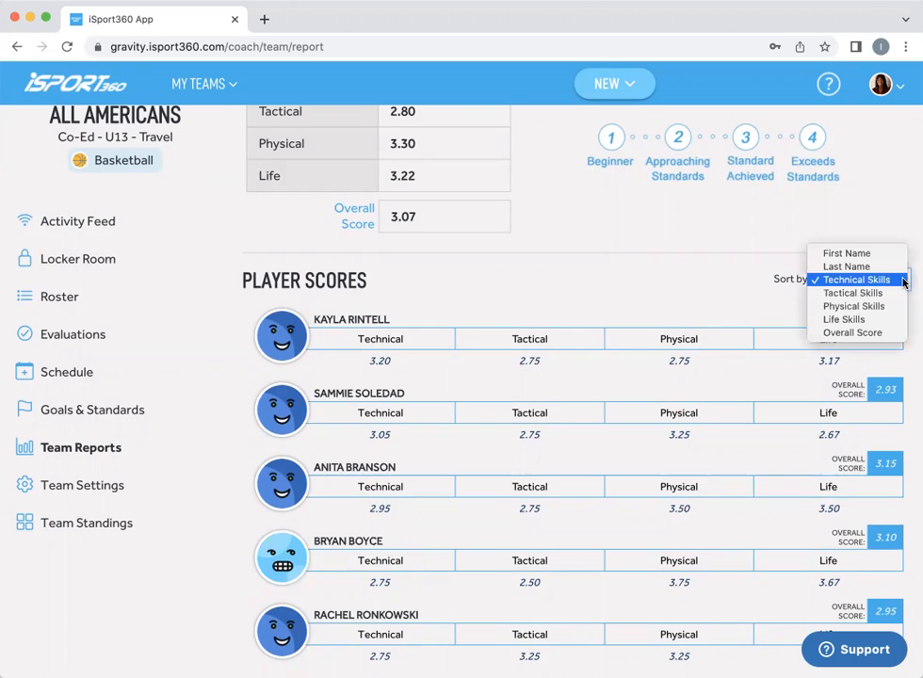
pyautogui.click(872, 319)
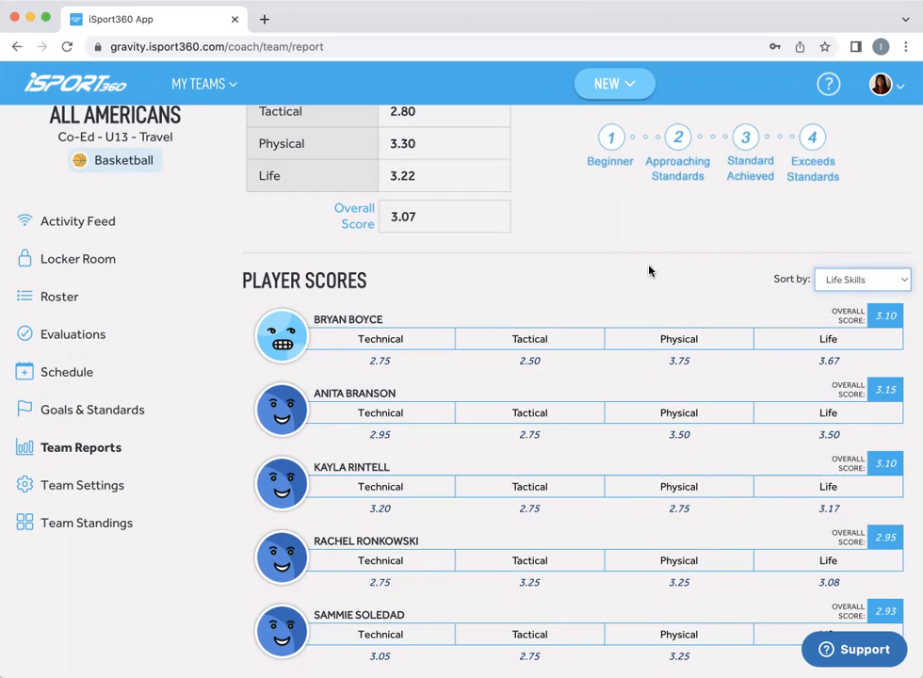
pyautogui.scroll(2, 648, 270)
pyautogui.scroll(2, 649, 269)
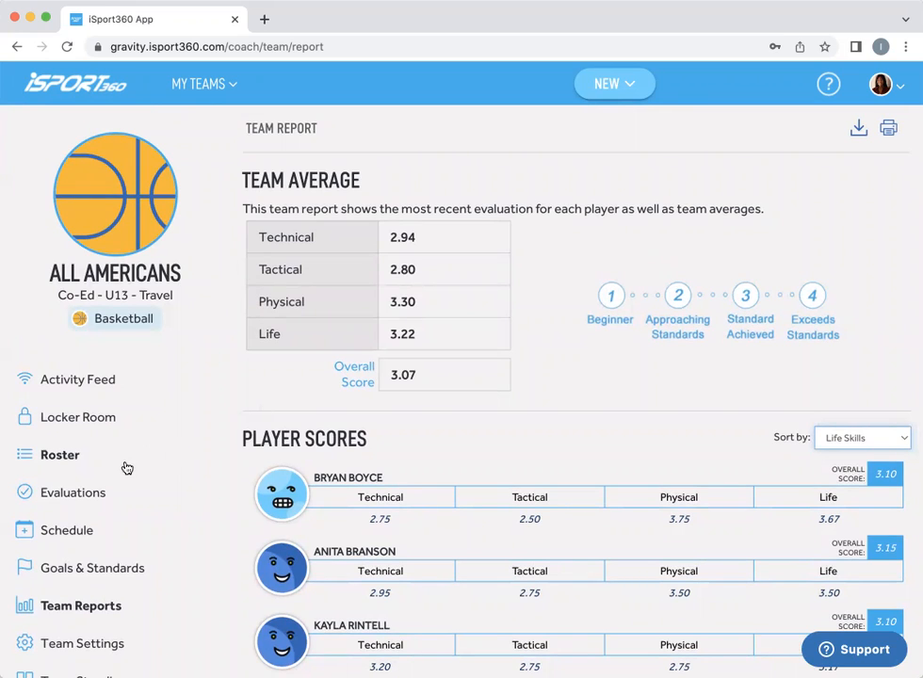
# View the team's virtual locker room page and return to the activity feed.
pyautogui.click(91, 416)
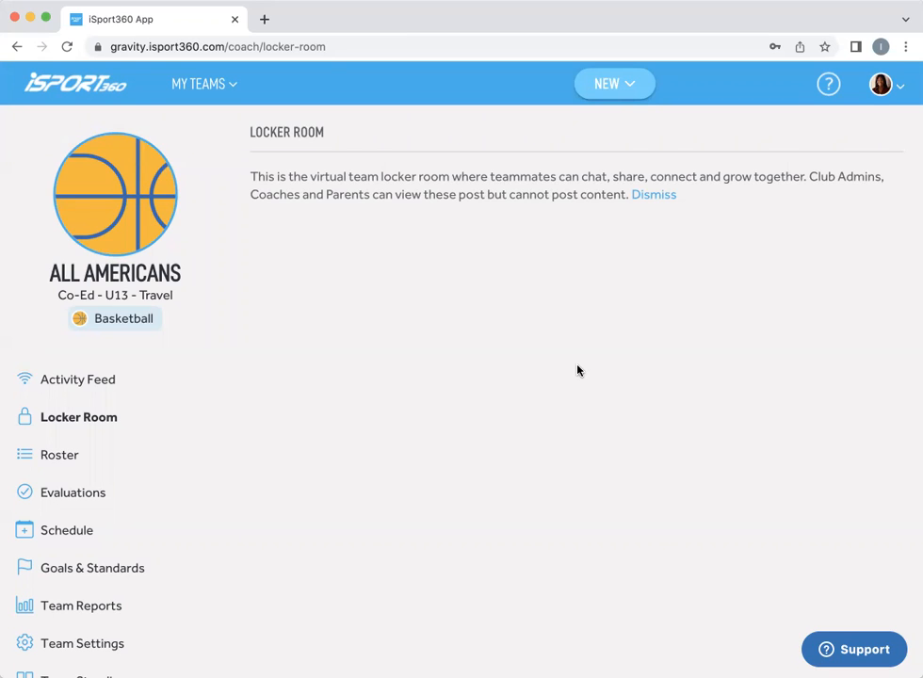
pyautogui.click(81, 381)
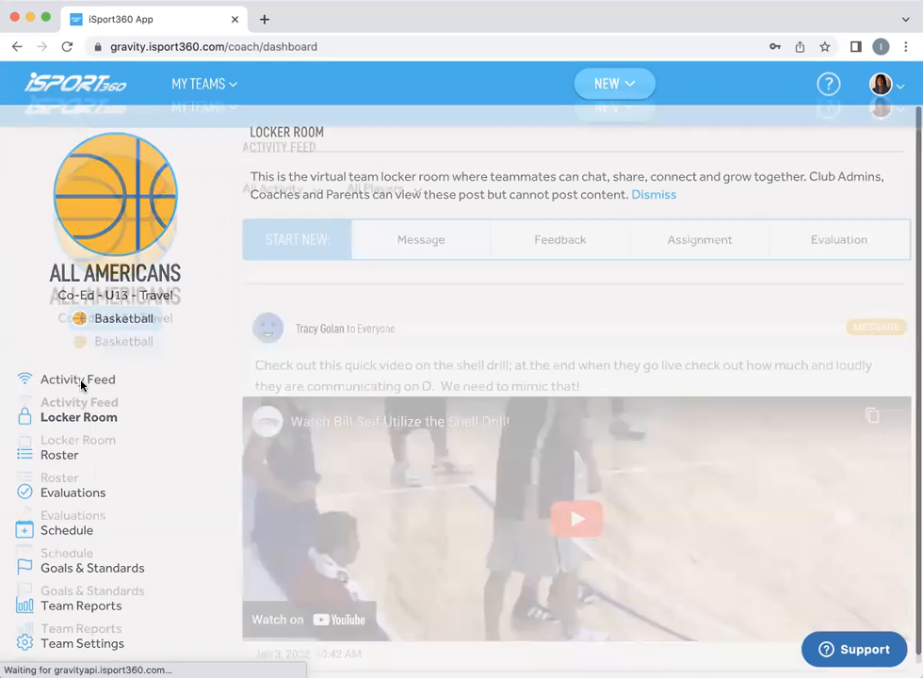